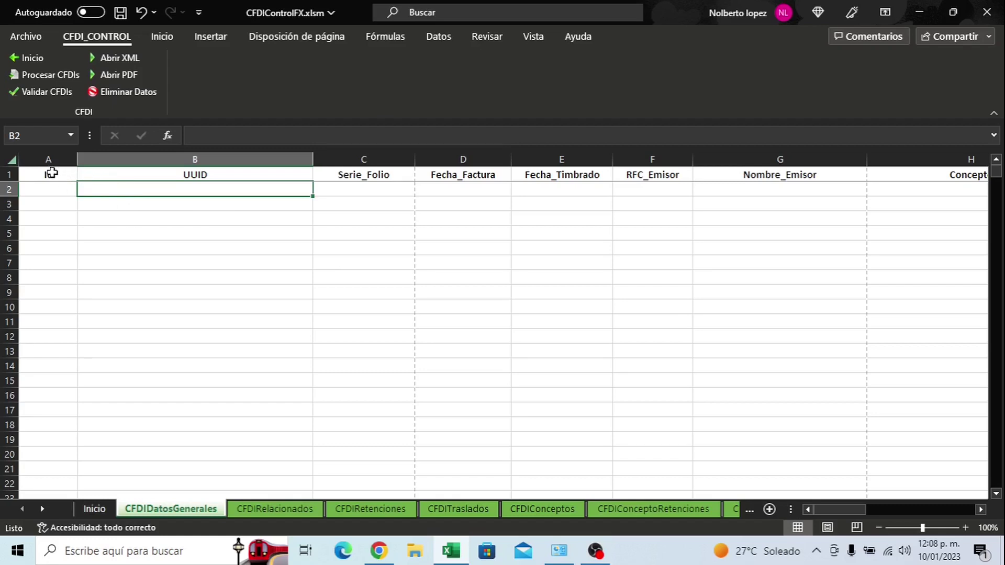
- Review the column headings of the general CFDI sheets, from CFDIDatosGenerales through CFDIConceptoTraslados
click(51, 173)
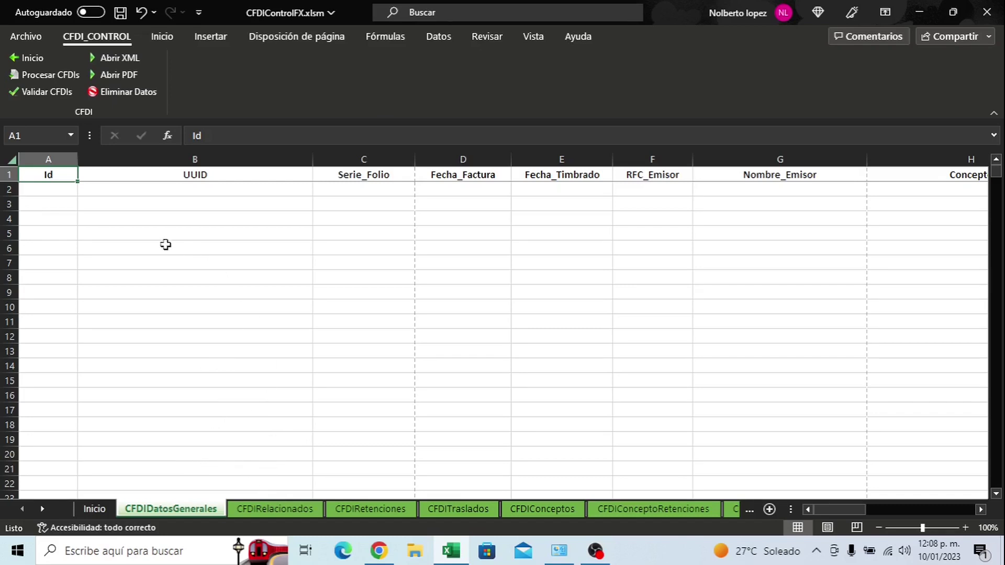
click(131, 172)
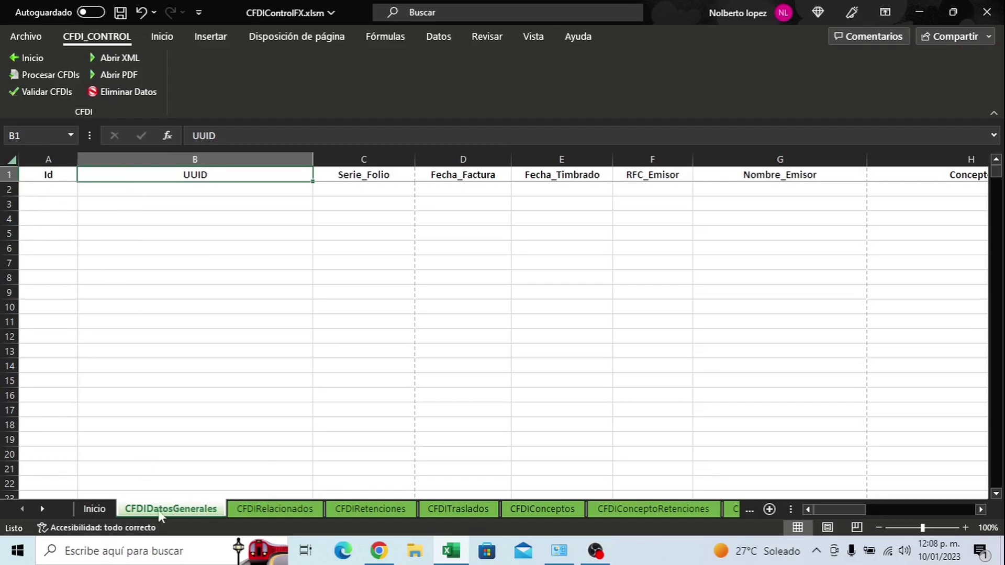
click(45, 174)
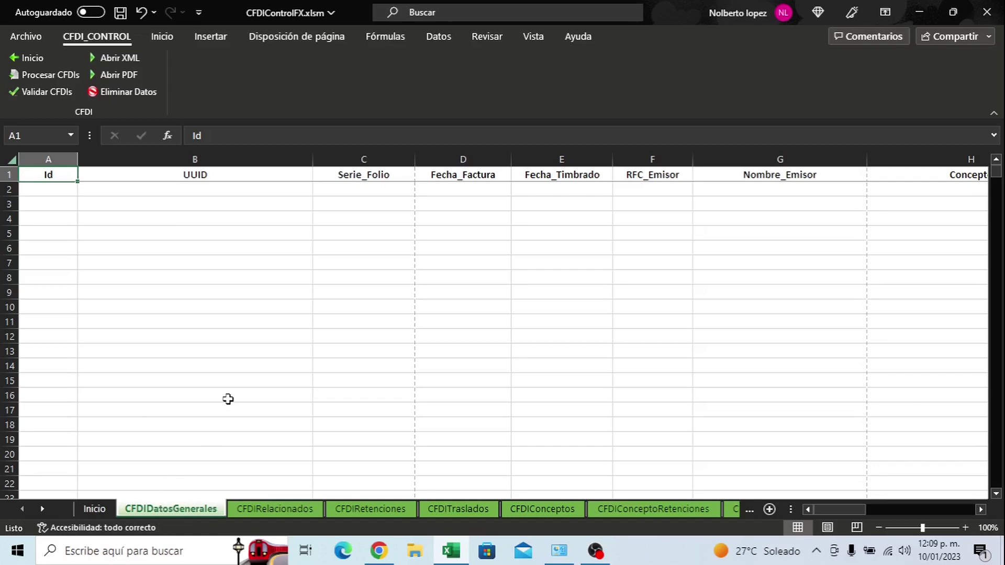
key(ctrl+Page_Down)
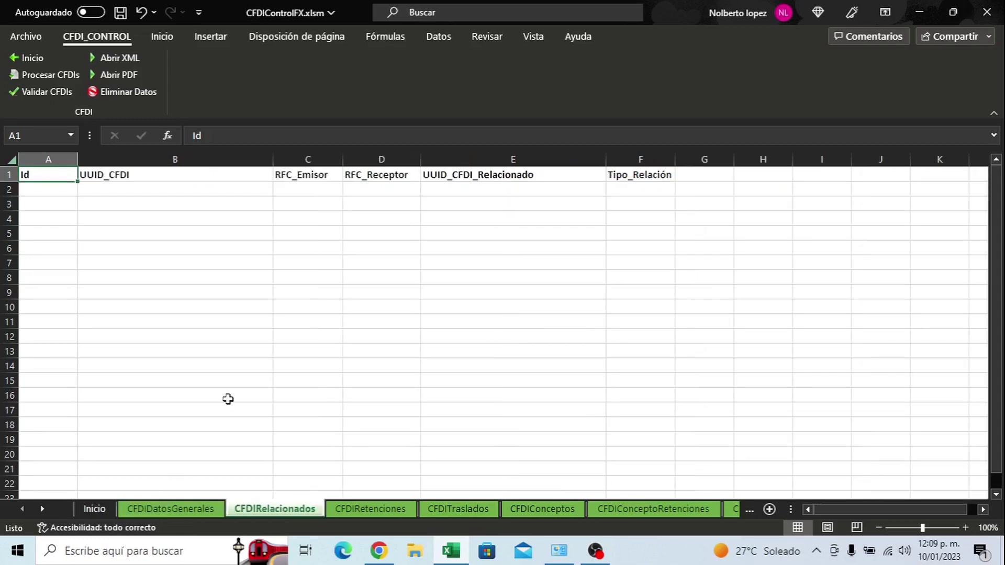
key(ctrl+Page_Down)
key(ctrl+Page_Down)
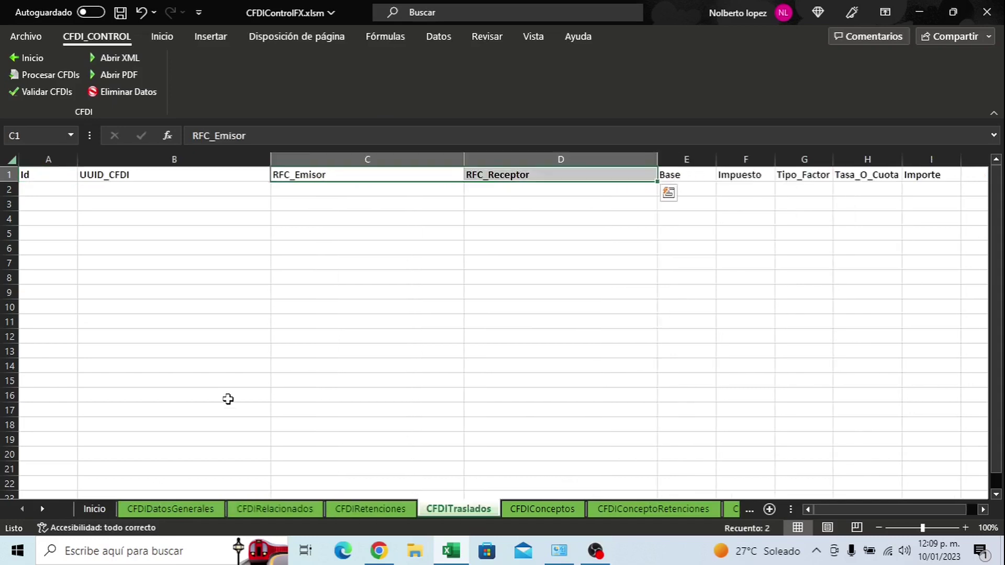
key(ctrl+Page_Down)
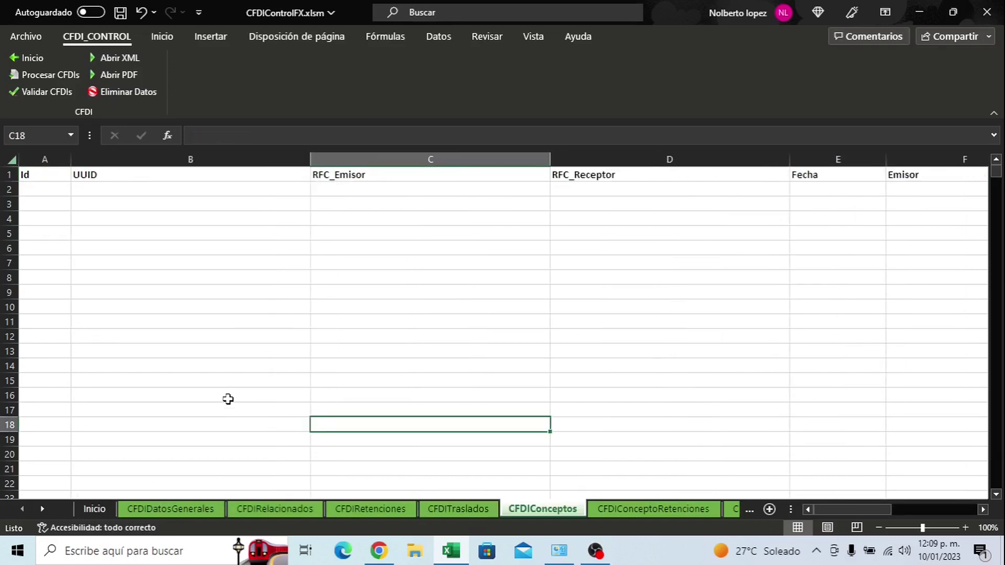
key(ctrl+Page_Down)
key(ctrl+Page_Down)
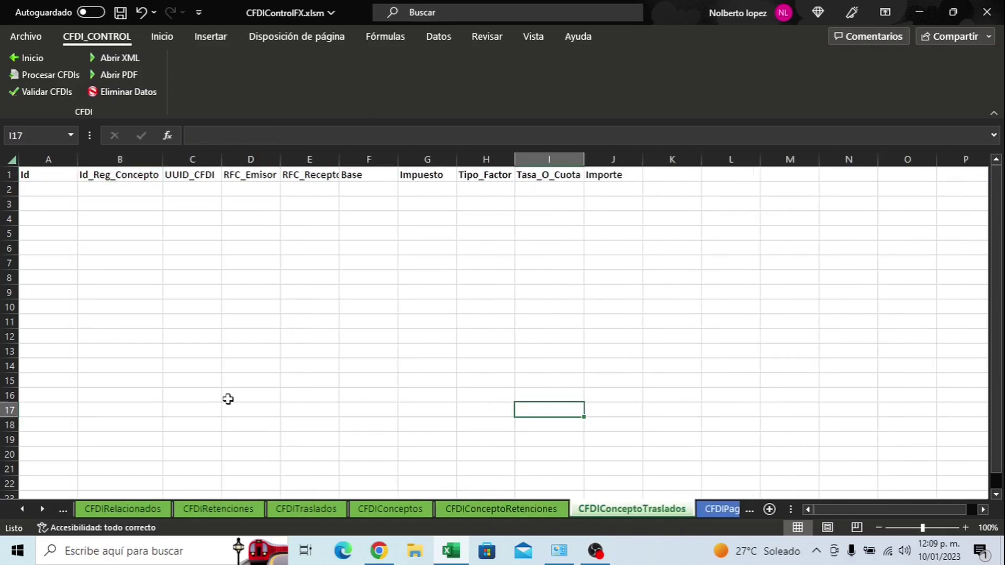
- Review the column headings of the payment sheets, from CFDIPagos through CFDIPagoTotales
key(ctrl+Page_Down)
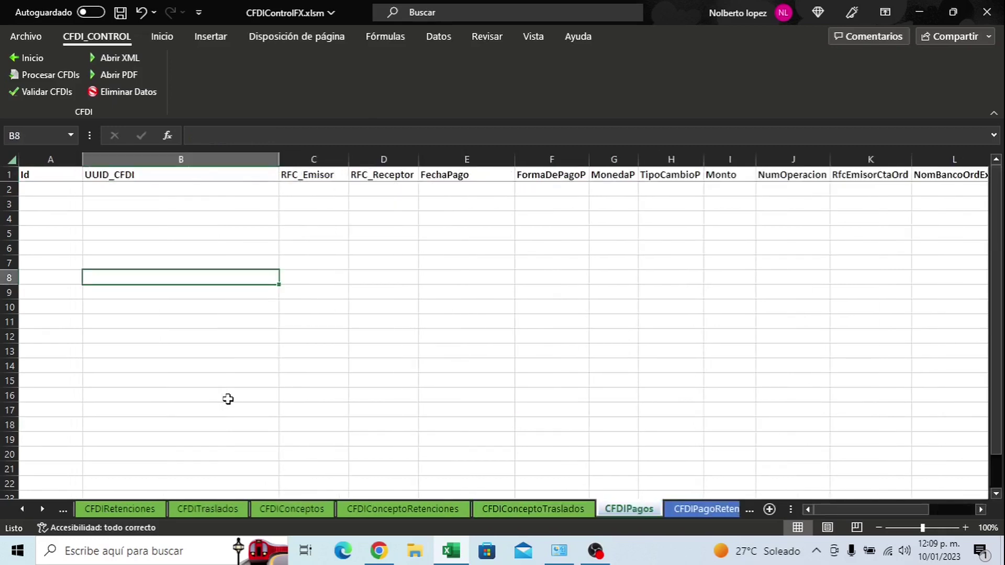
key(ctrl+Page_Down)
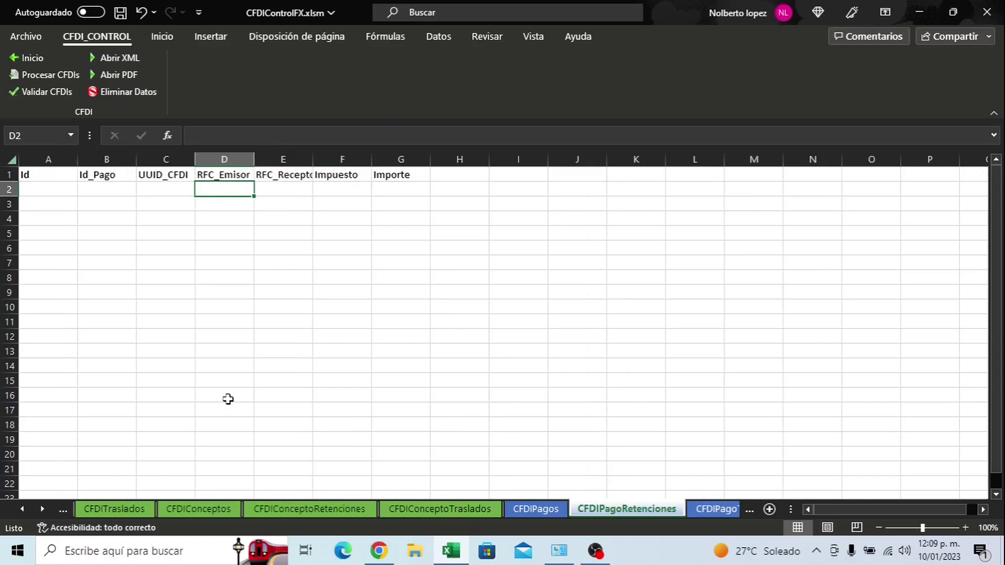
key(ctrl+Page_Down)
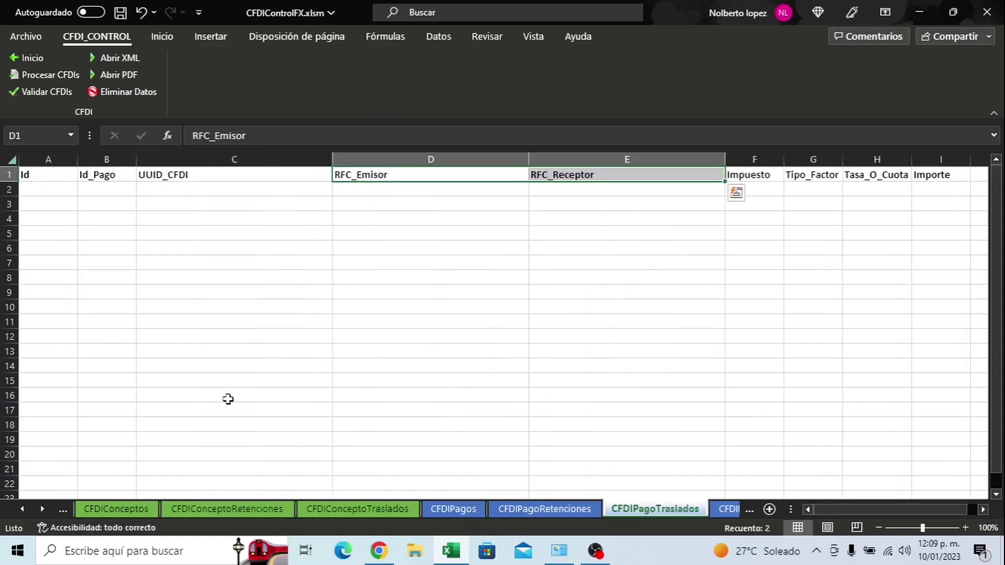
key(ctrl+Page_Down)
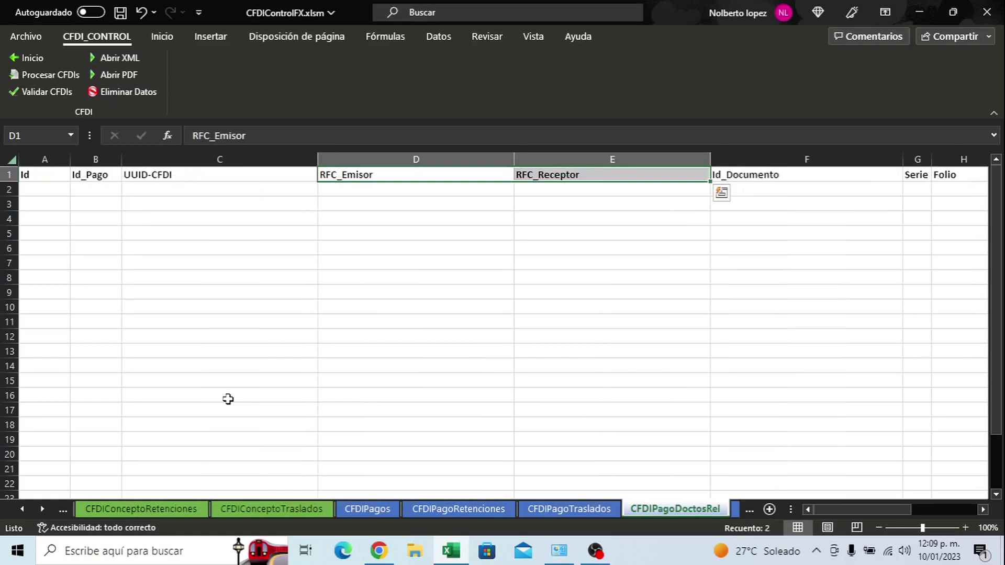
key(ctrl+Page_Down)
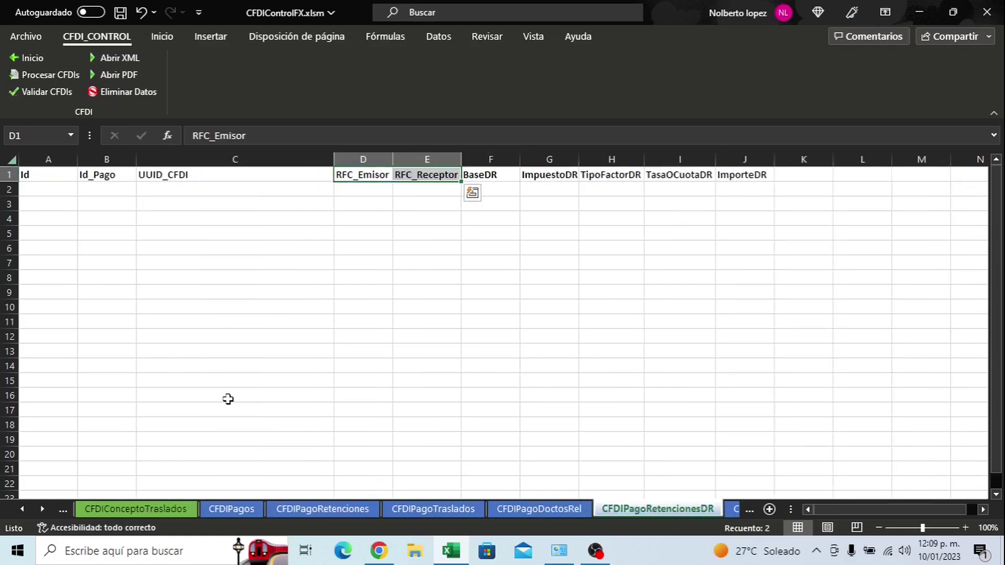
key(ctrl+Page_Down)
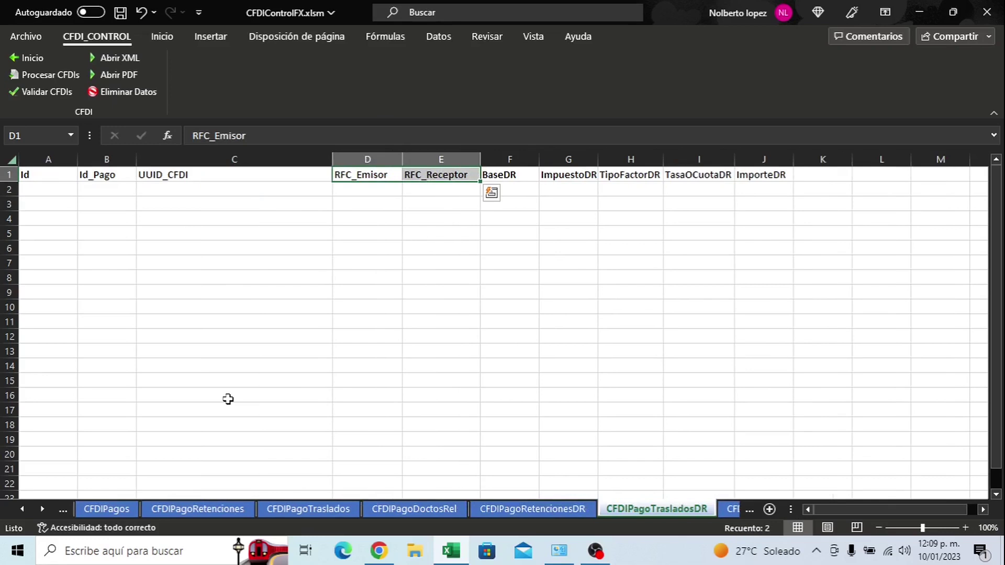
key(ctrl+Page_Down)
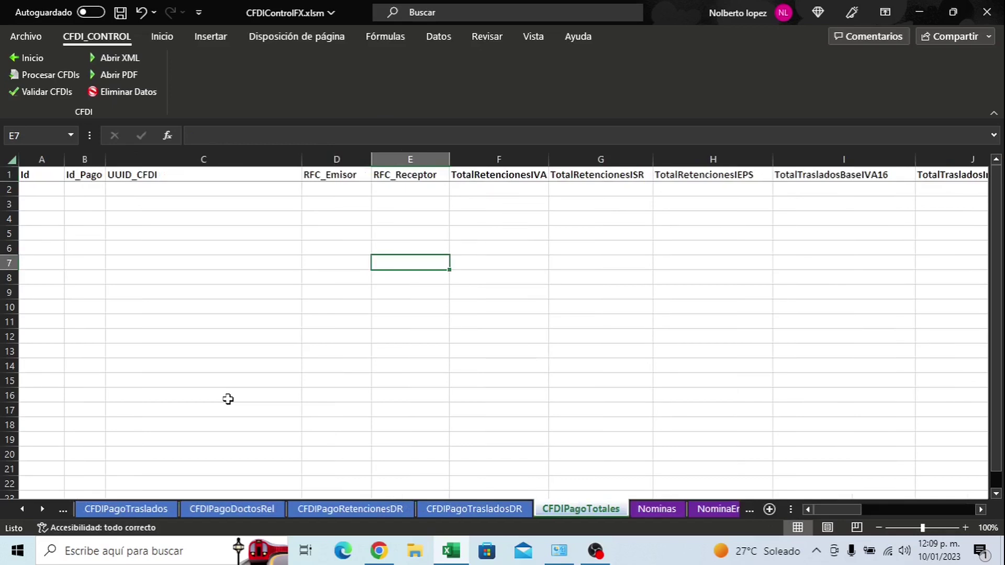
- Review the payroll sheets from Nominas through NominaIncapacidades, plus the Clientes and Proveedores catalogue sheets
key(ctrl+Page_Down)
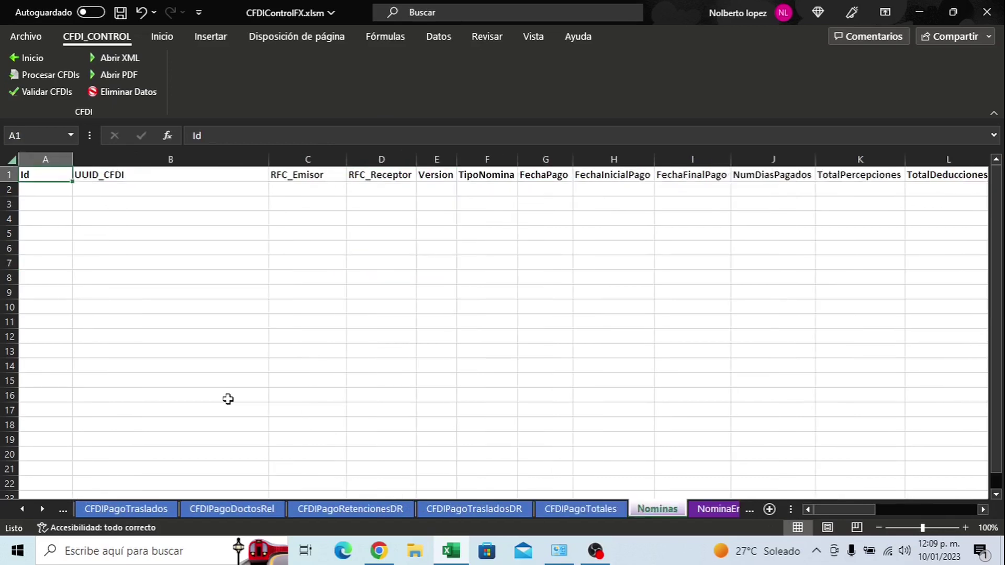
key(ctrl+Page_Down)
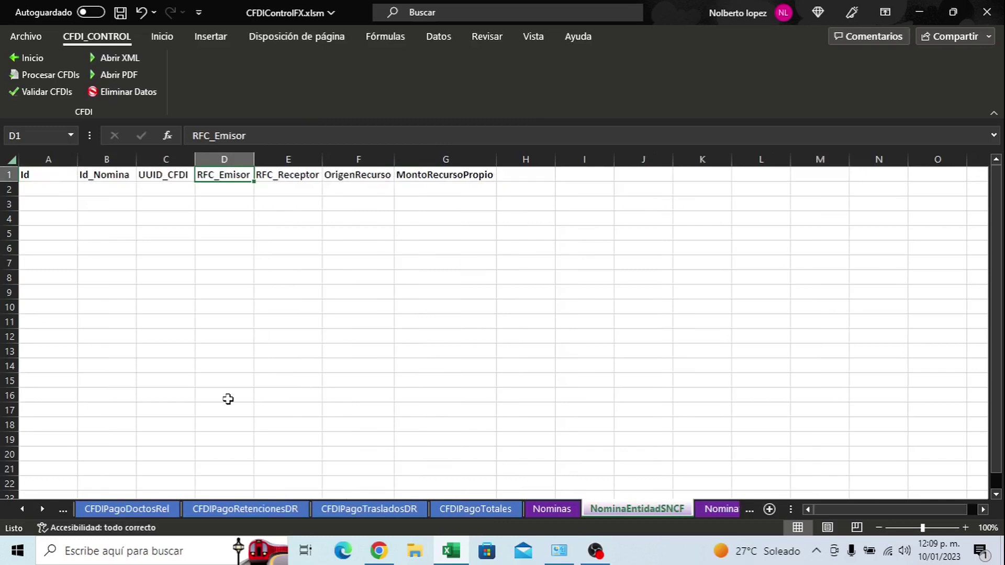
key(ctrl+Page_Down)
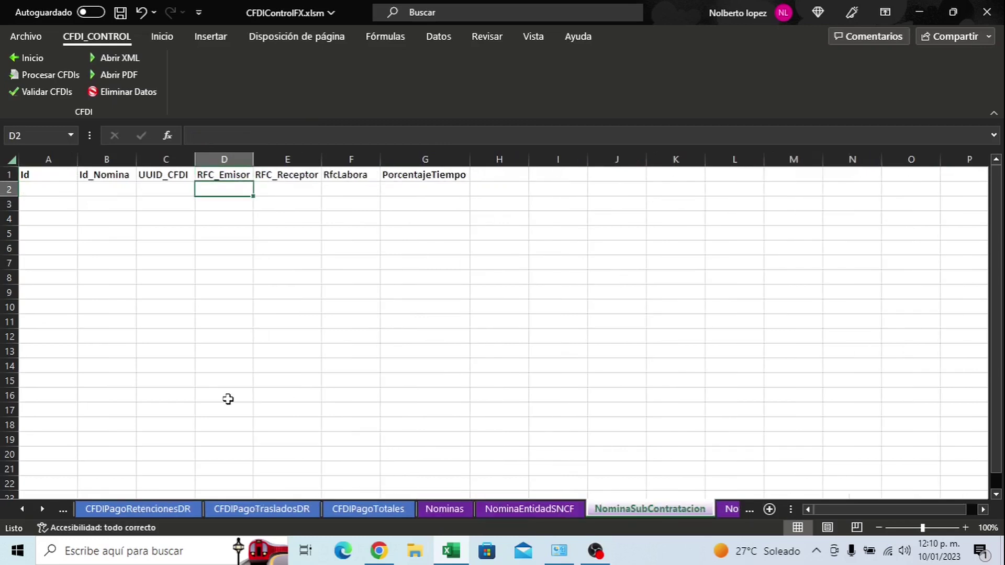
key(ctrl+Page_Down)
key(ctrl+Page_Down)
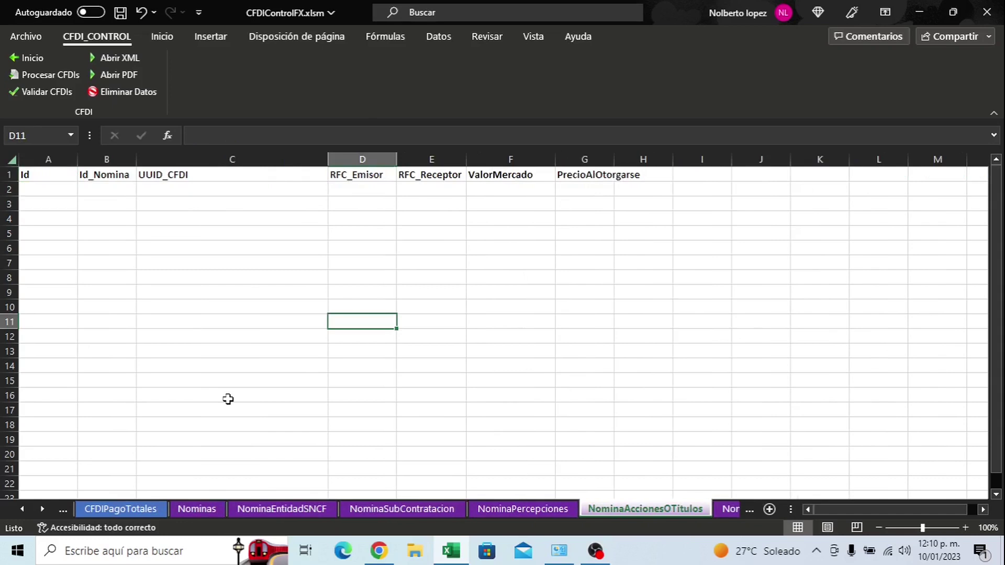
key(ctrl+Page_Down)
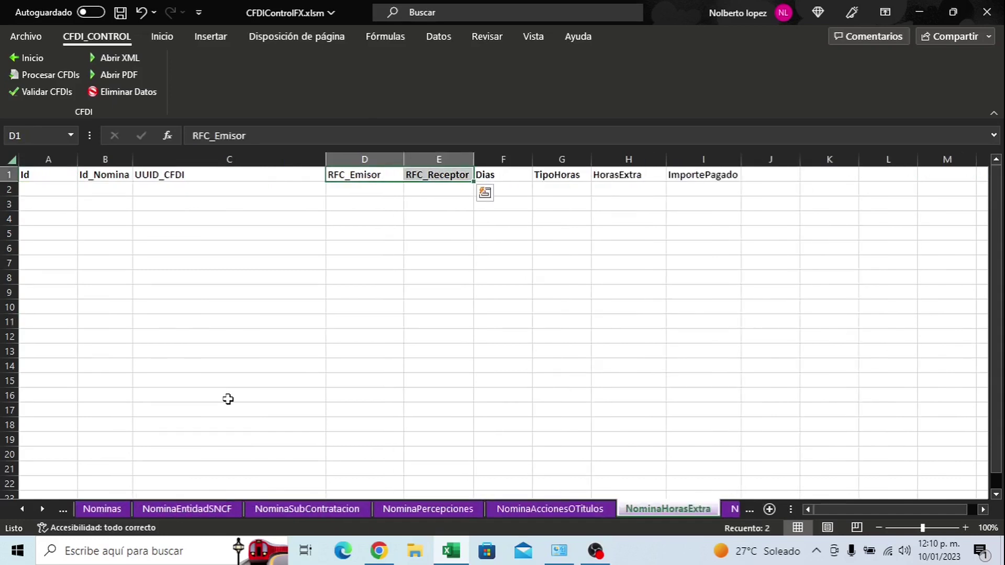
key(ctrl+Page_Down)
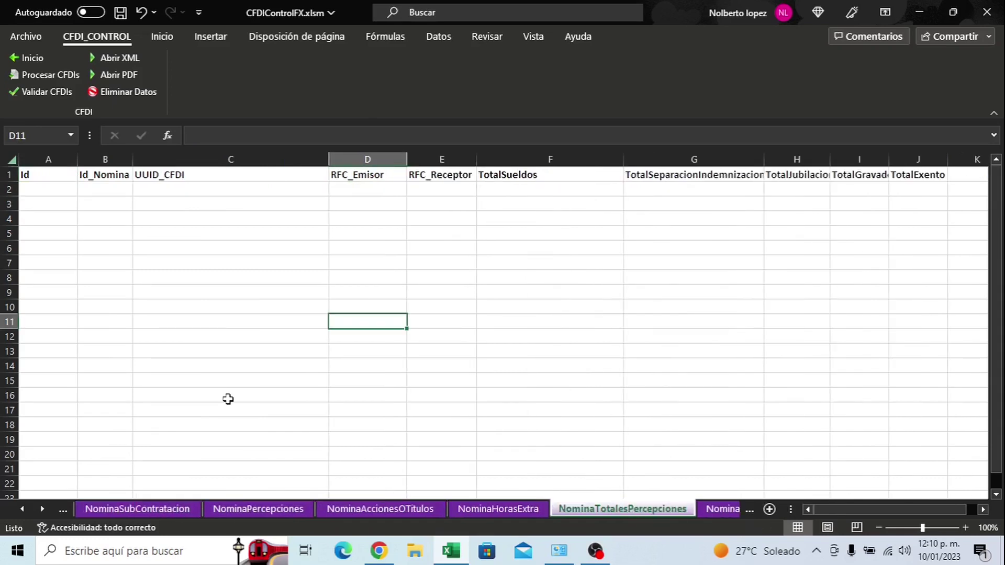
key(ctrl+Page_Down)
key(ctrl+Page_Down)
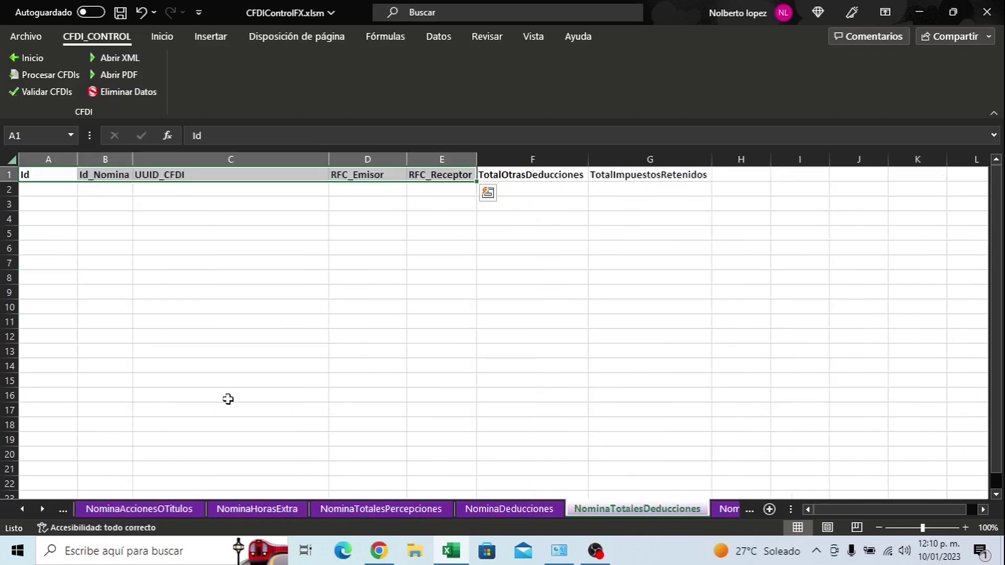
key(ctrl+Page_Down)
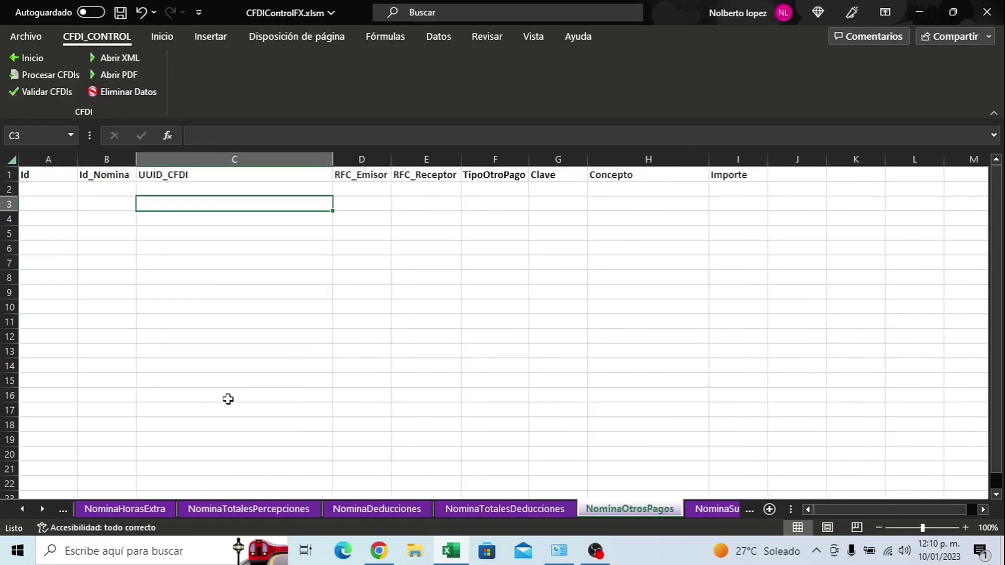
key(ctrl+Page_Down)
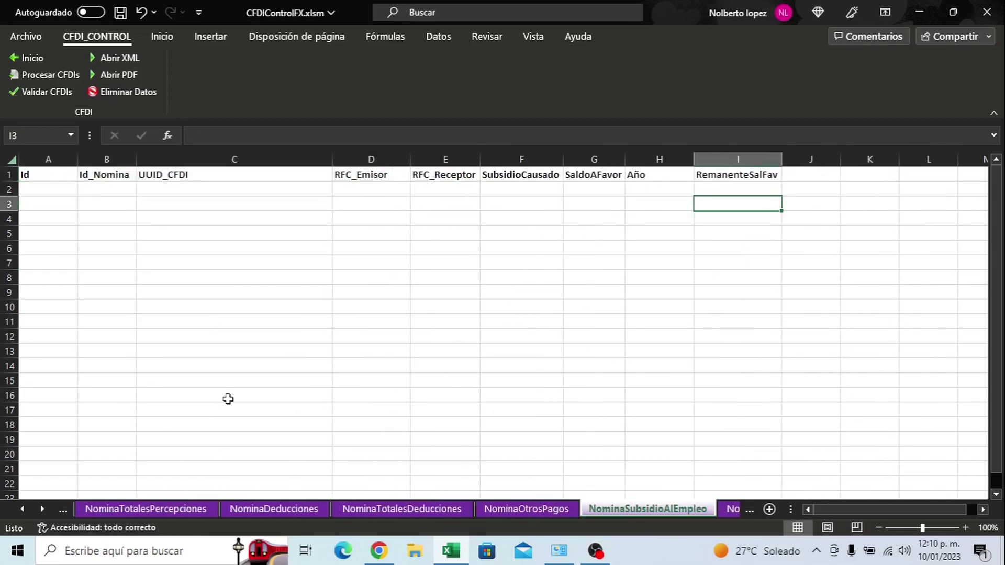
key(ctrl+Page_Down)
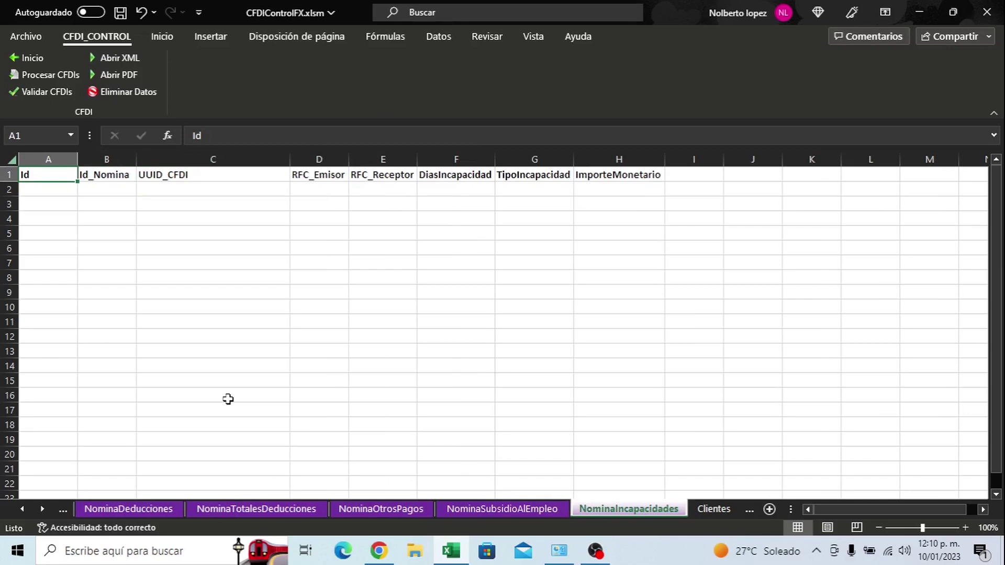
key(ctrl+Page_Down)
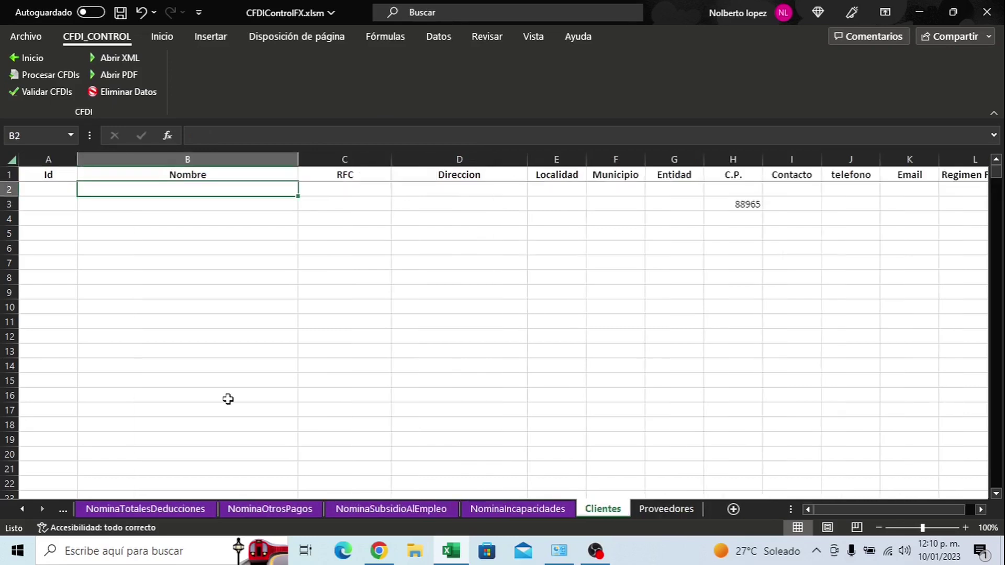
key(ctrl+Page_Down)
- Go back through the payroll, payment and general CFDI sheets to CFDIDatosGenerales
key(ctrl+Page_Up)
key(ctrl+Page_Up)
key(ctrl+Page_Up)
key(ctrl+Page_Up)
key(ctrl+Page_Up)
key(ctrl+Page_Up)
key(ctrl+Page_Up)
key(ctrl+Page_Up)
key(ctrl+Page_Up)
key(ctrl+Page_Up)
key(ctrl+Page_Up)
key(ctrl+Page_Up)
key(ctrl+Page_Up)
key(ctrl+Page_Up)
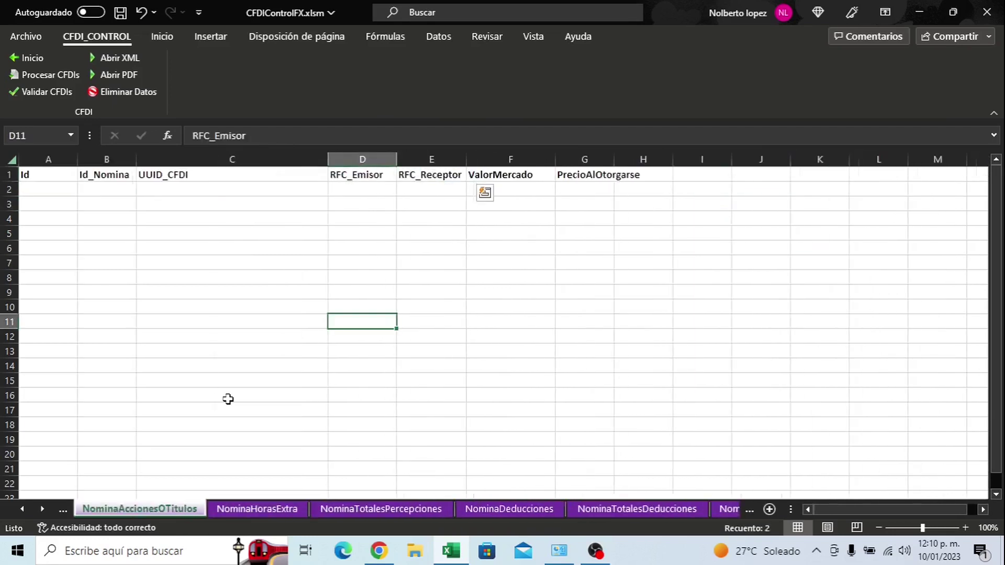
key(ctrl+Page_Up)
key(ctrl+Page_Up)
key(ctrl+Page_Up)
key(ctrl+Page_Up)
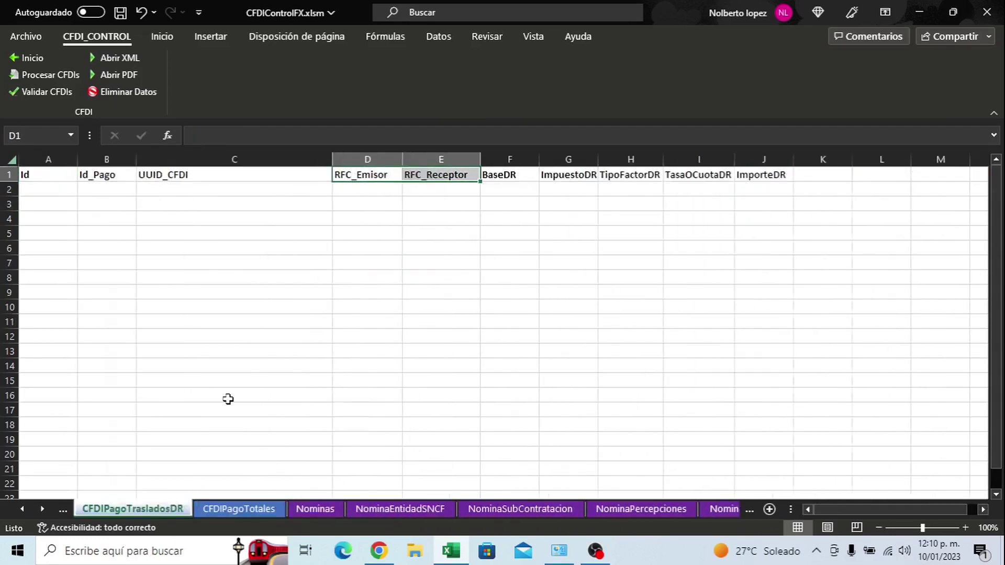
key(ctrl+Page_Up)
key(ctrl+Page_Up)
key(ctrl+Page_Up)
key(ctrl+Page_Up)
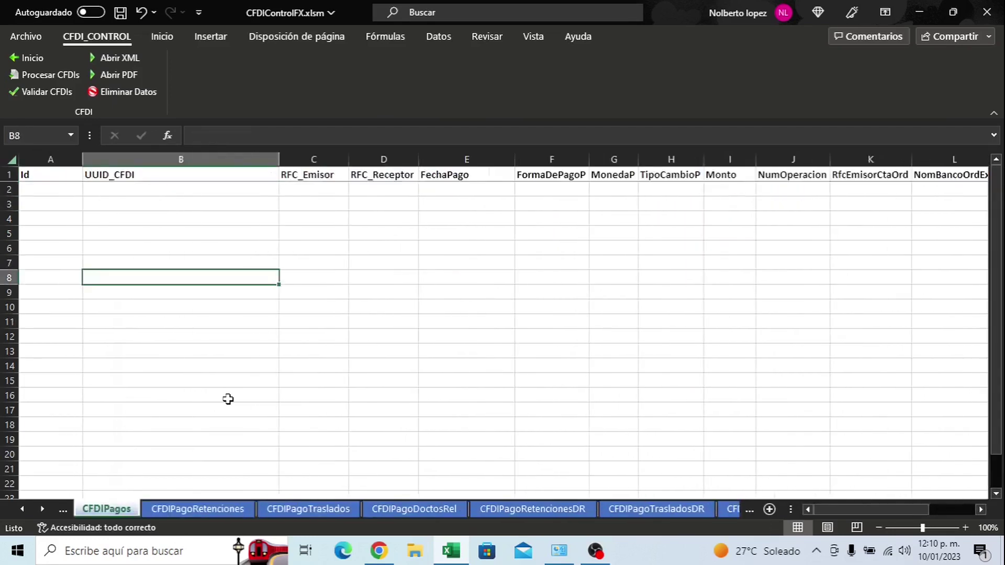
key(ctrl+Page_Up)
key(ctrl+Page_Up)
key(ctrl+Page_Up)
key(ctrl+Page_Up)
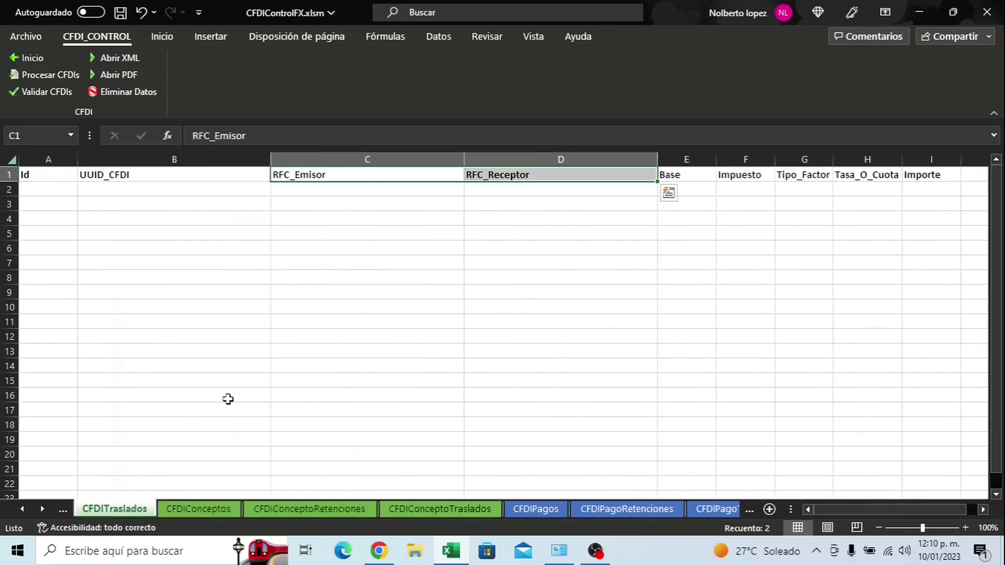
key(ctrl+Page_Up)
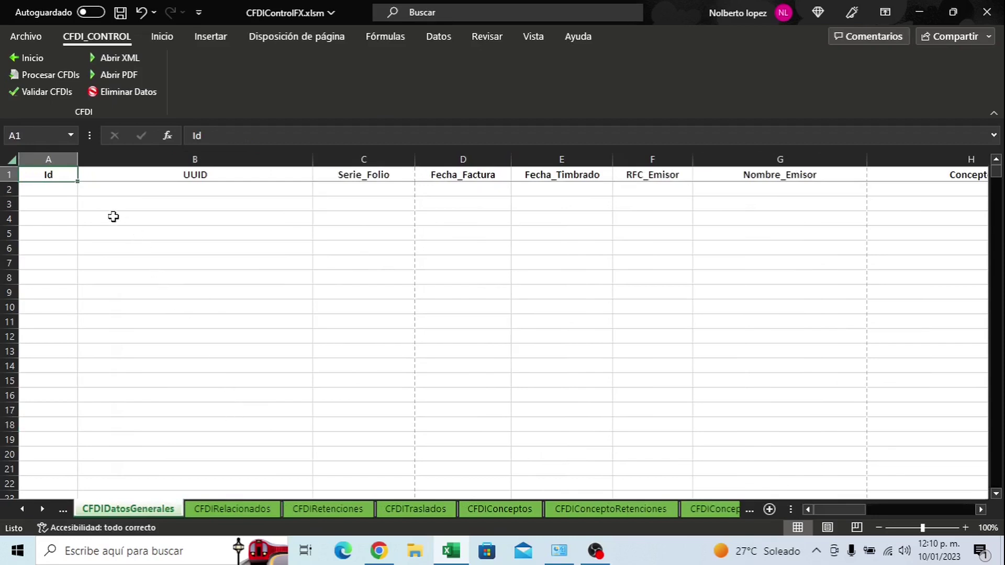
- Process all the files in the testcfdi folder to extract their CFDI data, leaving CFDI status validation off
click(44, 77)
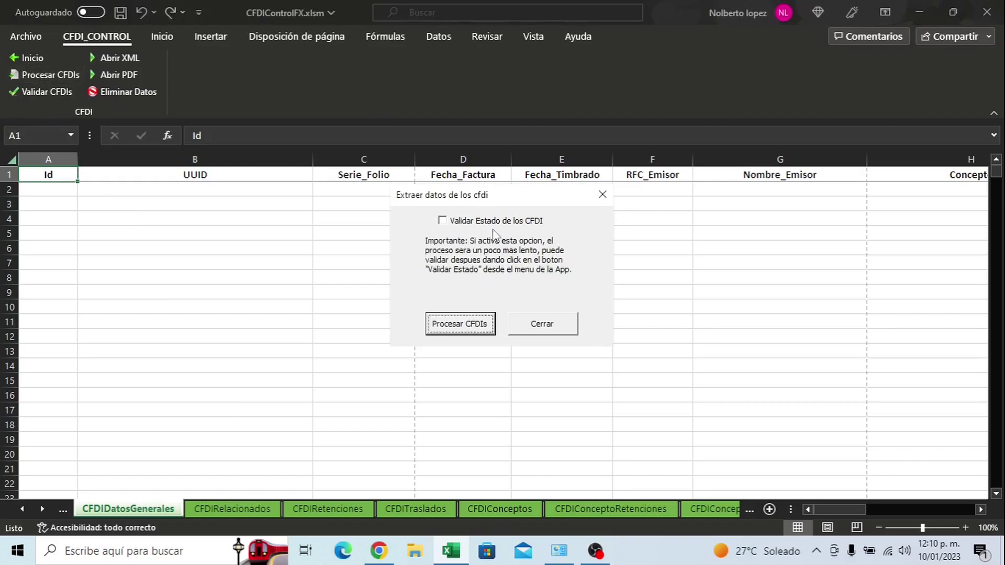
click(445, 323)
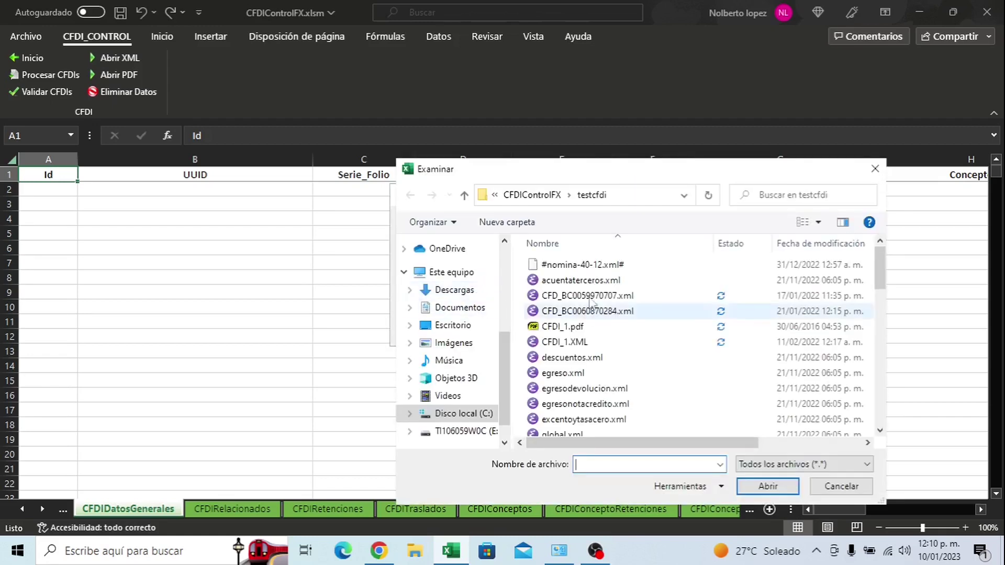
click(575, 301)
key(ctrl+a)
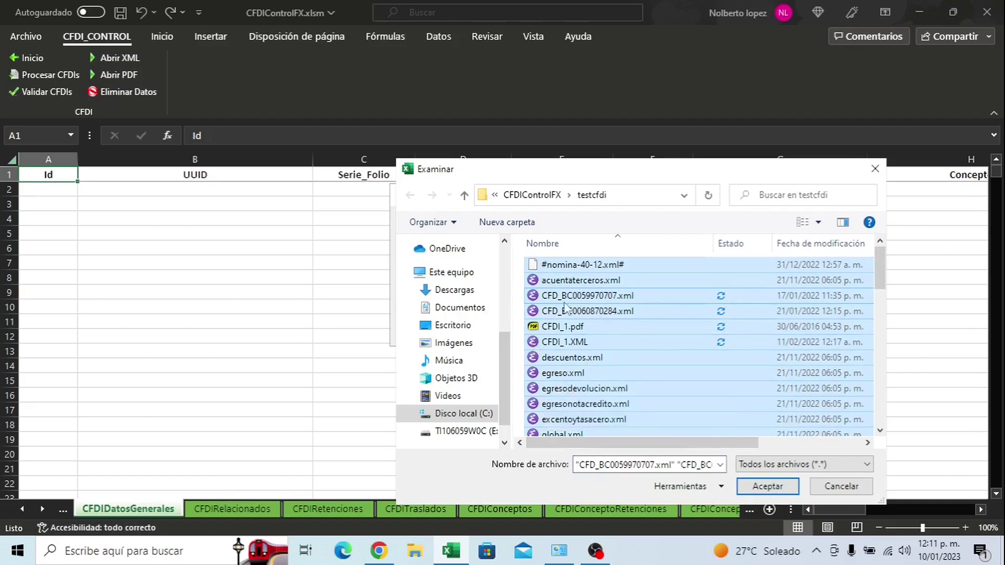
click(768, 487)
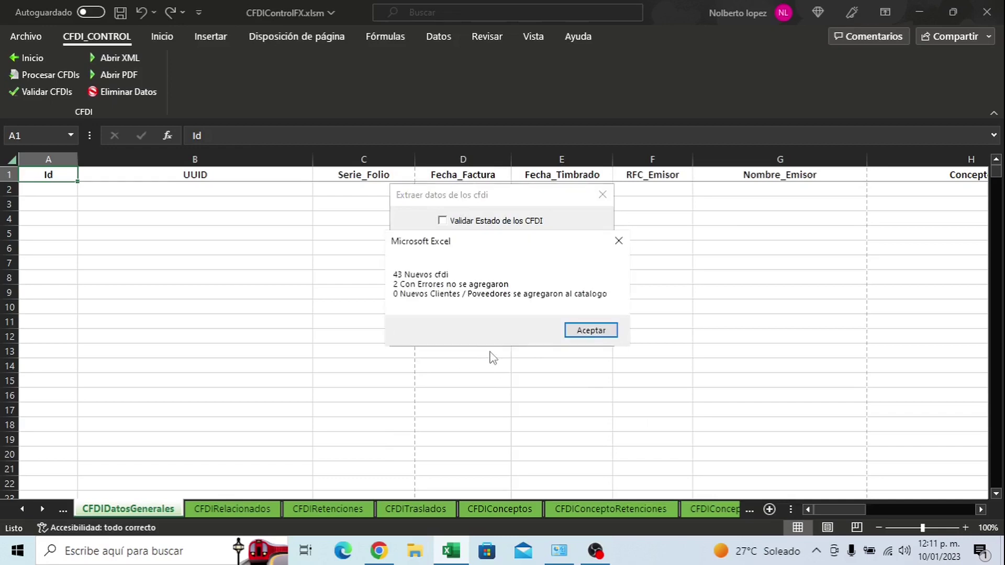
click(589, 333)
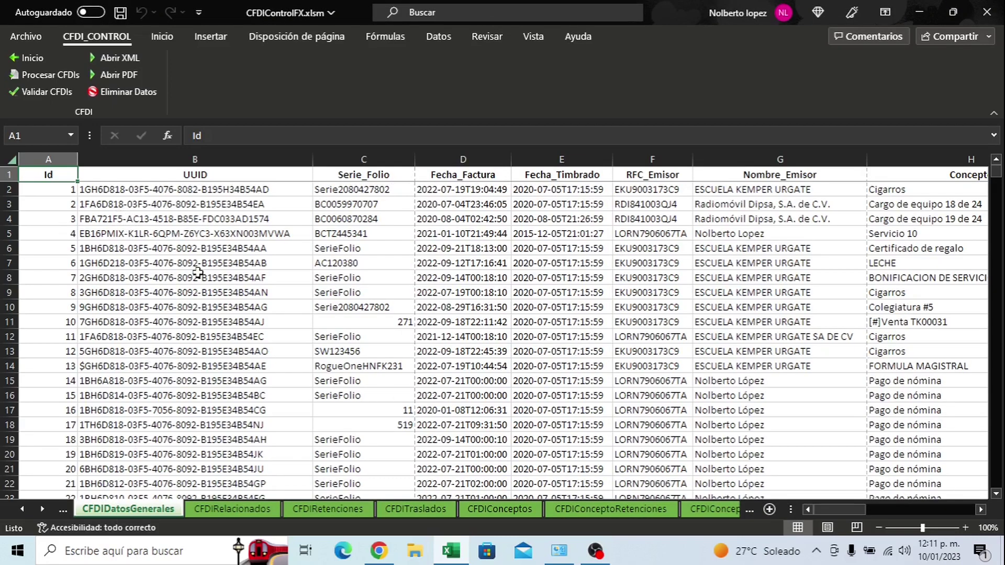
- Review the columns of the CFDIDatosGenerales sheet from Id through Tipo_Comprobante
key(Right)
key(Right)
key(Right)
key(Right)
key(Right)
key(Right)
key(Right)
key(Right)
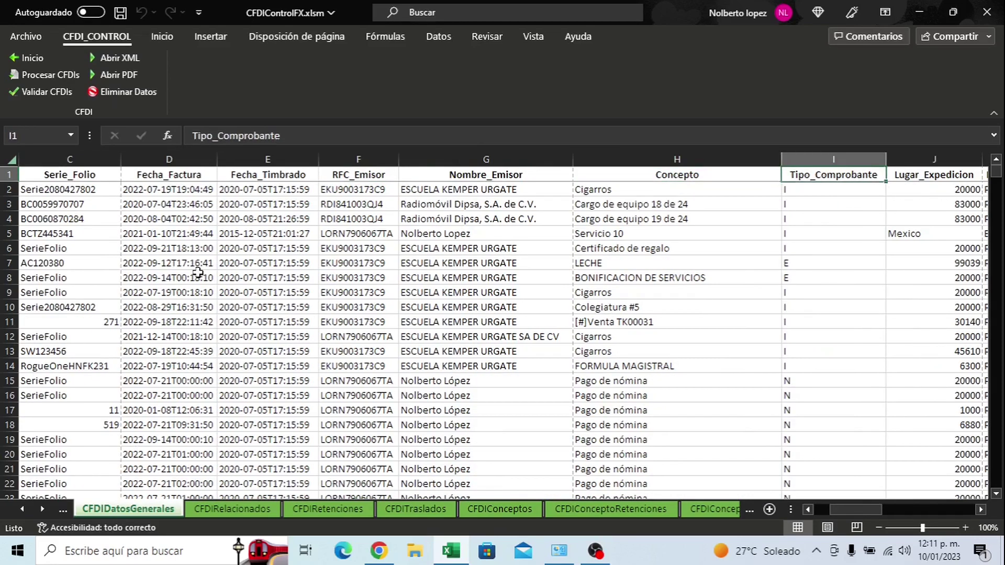
- Examine the Tipo_Comprobante values of the extracted CFDI records down to row 16
key(Down)
key(Down)
key(Down)
key(Down)
key(Down)
key(Down)
key(Down)
key(Down)
key(Down)
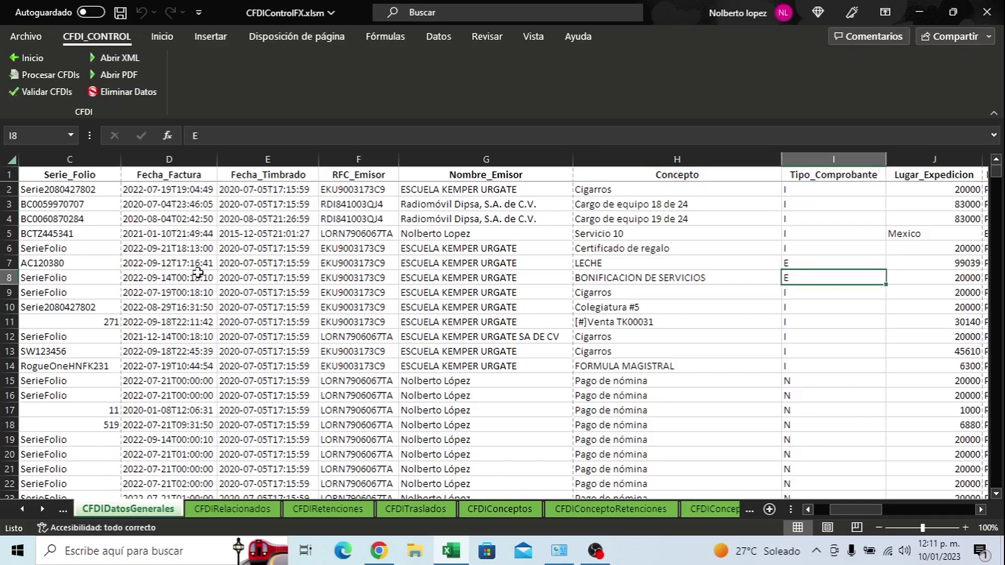
key(Down)
key(Down)
key(Down)
key(Down)
key(Down)
key(Down)
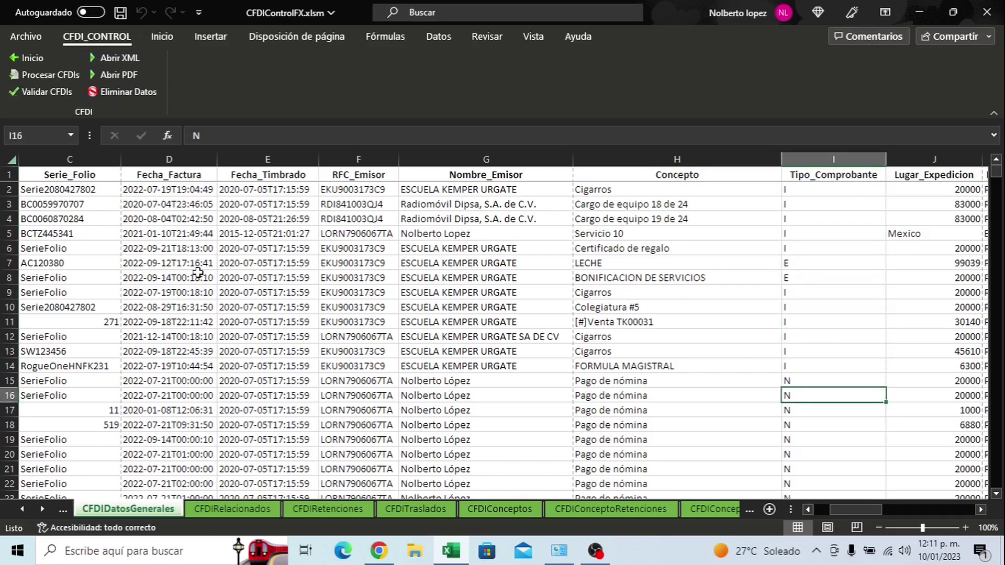
- Review the CFDIDatosGenerales columns from Tipo_Comprobante through the payment, amount and file columns up to Arch_PDF
key(ctrl+Up)
key(Right)
key(Right)
key(Right)
key(Right)
key(Right)
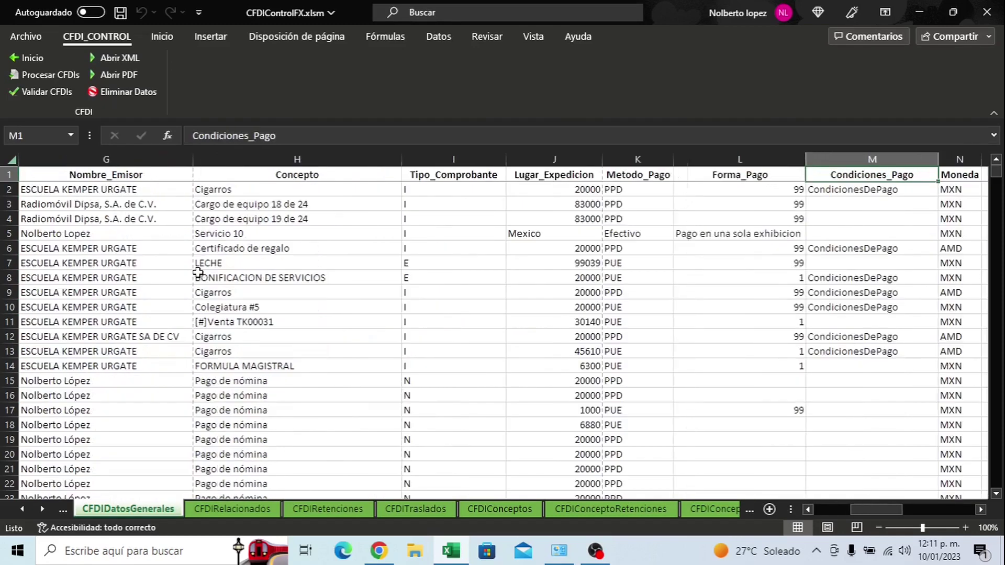
key(Right)
key(Right)
key(Right)
key(Right)
key(Right)
key(Right)
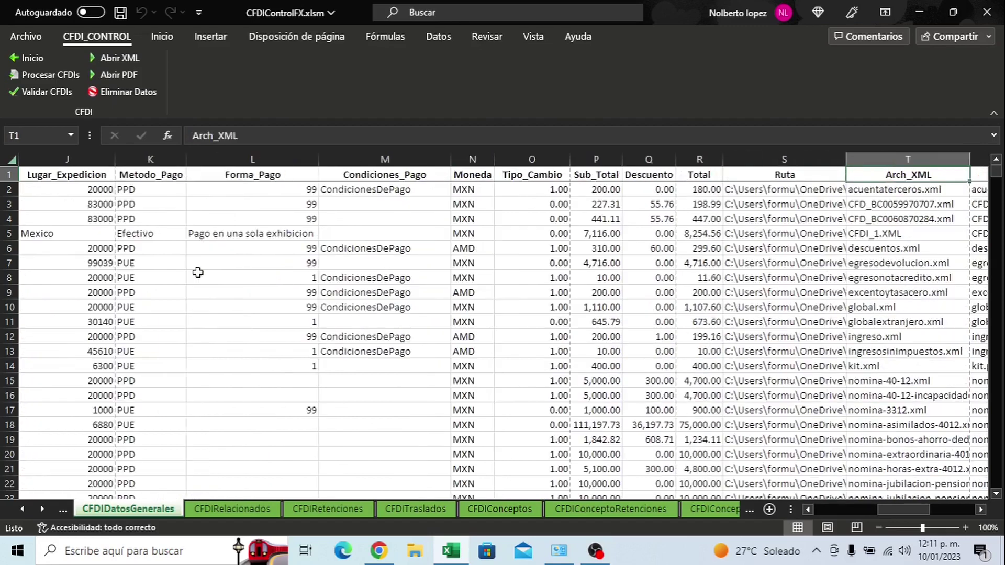
key(Right)
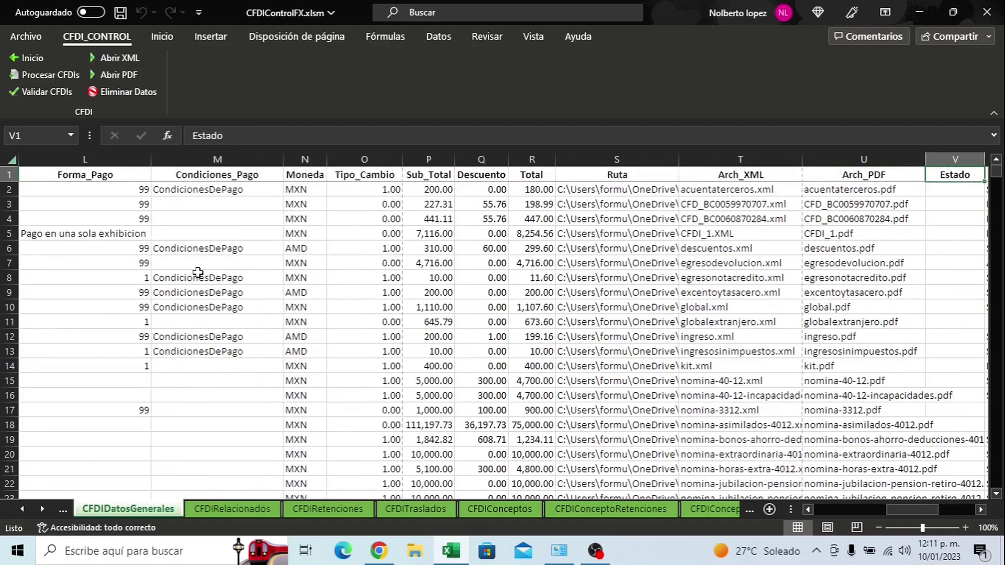
- Examine the Estado column beside the Arch_PDF and Serie columns
key(Right)
key(Right)
key(Left)
key(Left)
key(Right)
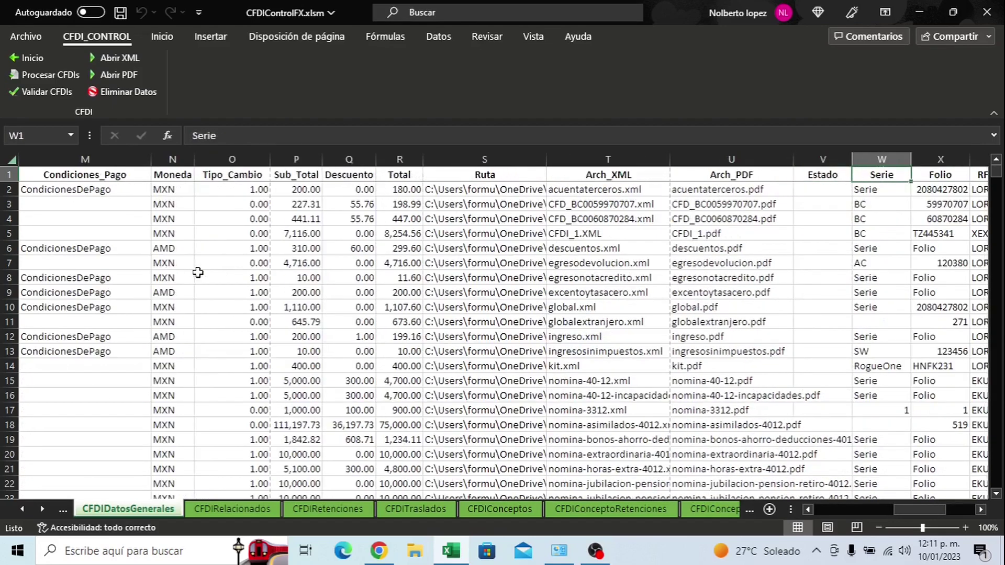
key(Left)
key(Down)
key(Up)
- Review the remaining CFDIDatosGenerales columns from Serie through Emisor_Receptor
key(Right)
key(Right)
key(Right)
key(Right)
key(Right)
key(Right)
key(Right)
key(Right)
key(Right)
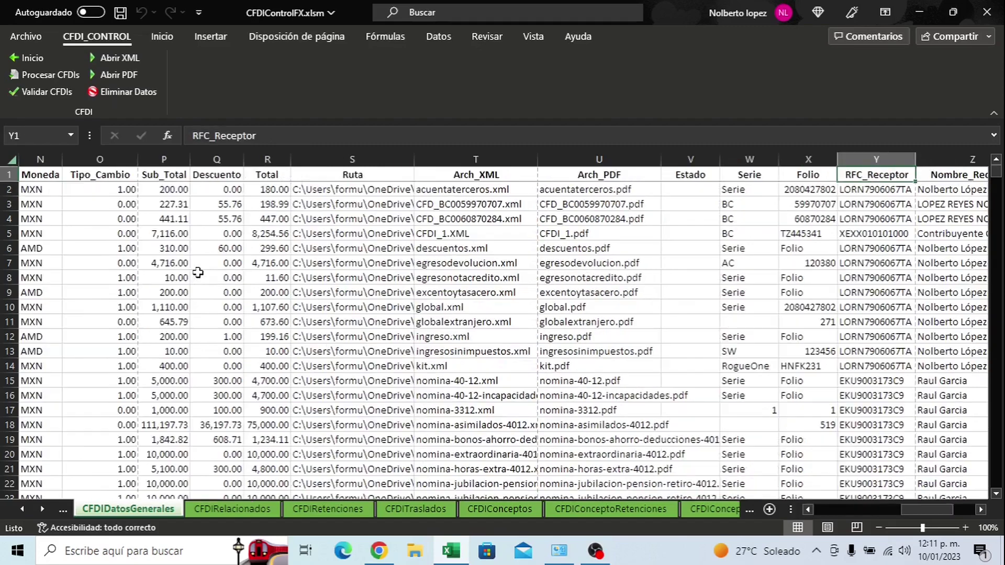
key(Right)
key(Right)
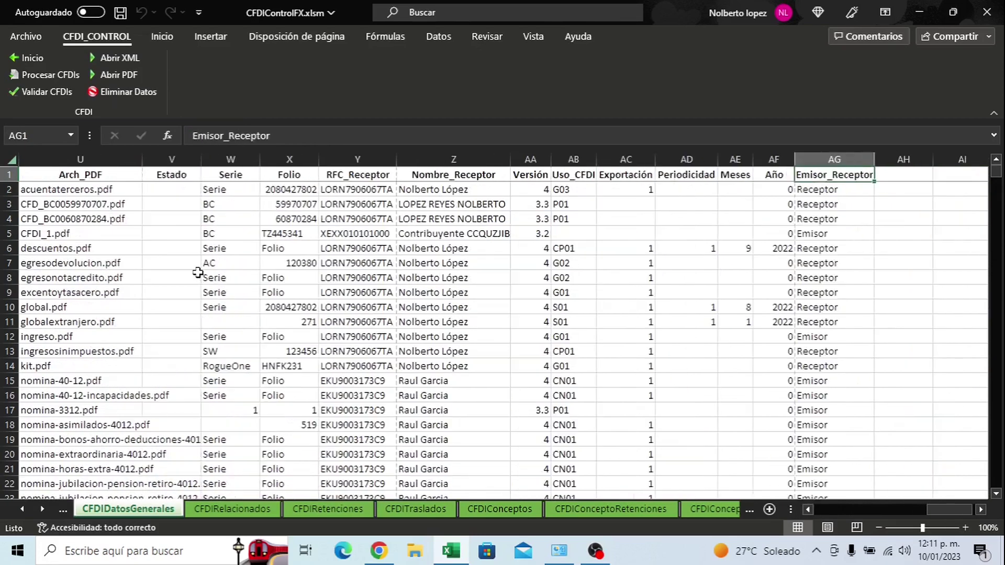
- Check the first Emisor_Receptor values, then return to the start of the CFDIDatosGenerales sheet
key(Right)
key(Left)
key(Down)
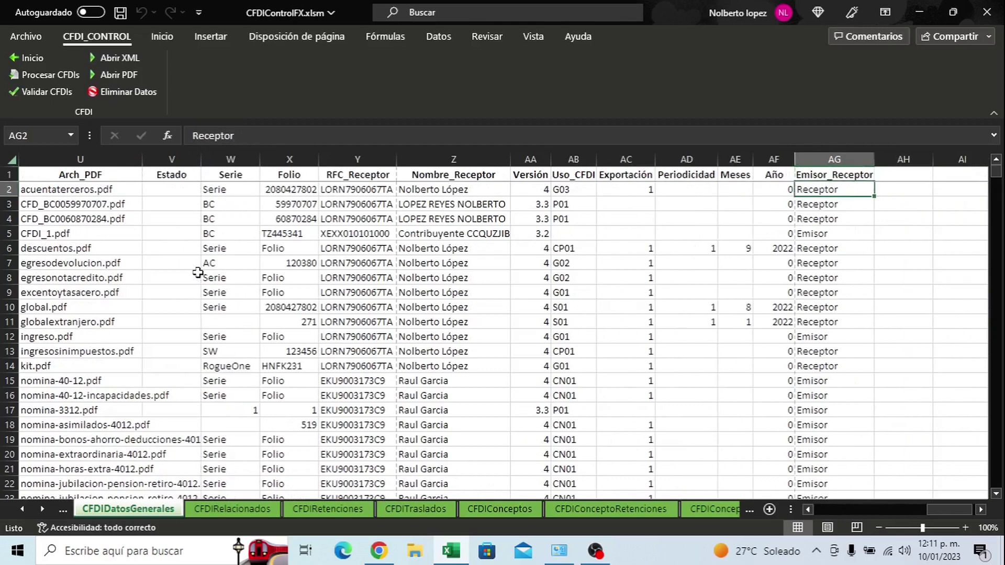
key(Down)
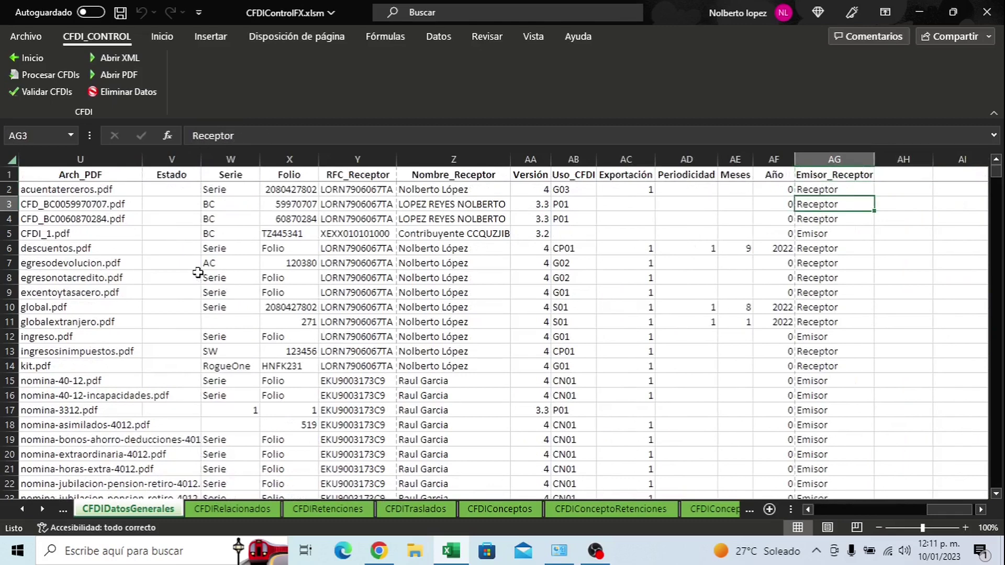
key(Up)
key(Up)
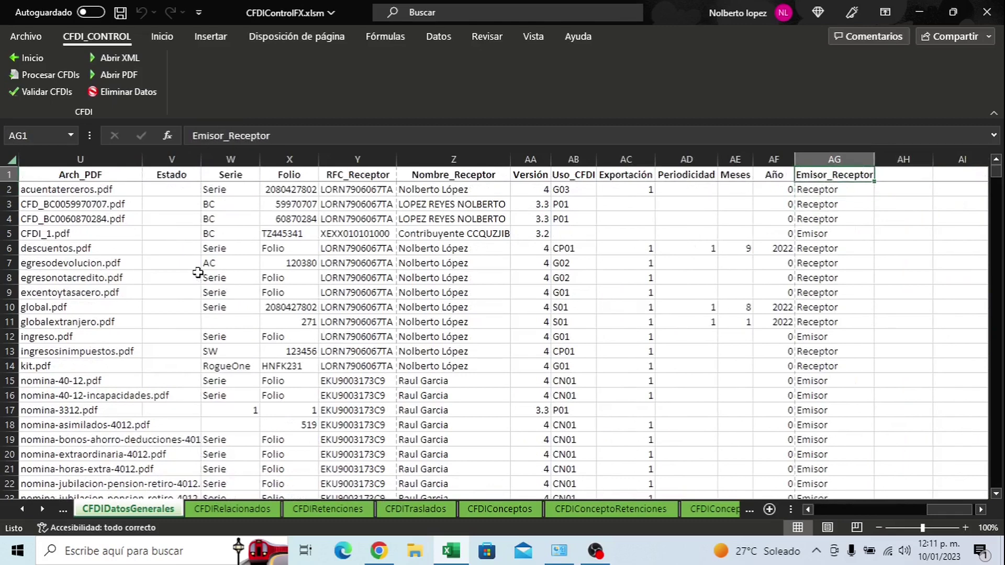
key(ctrl+Home)
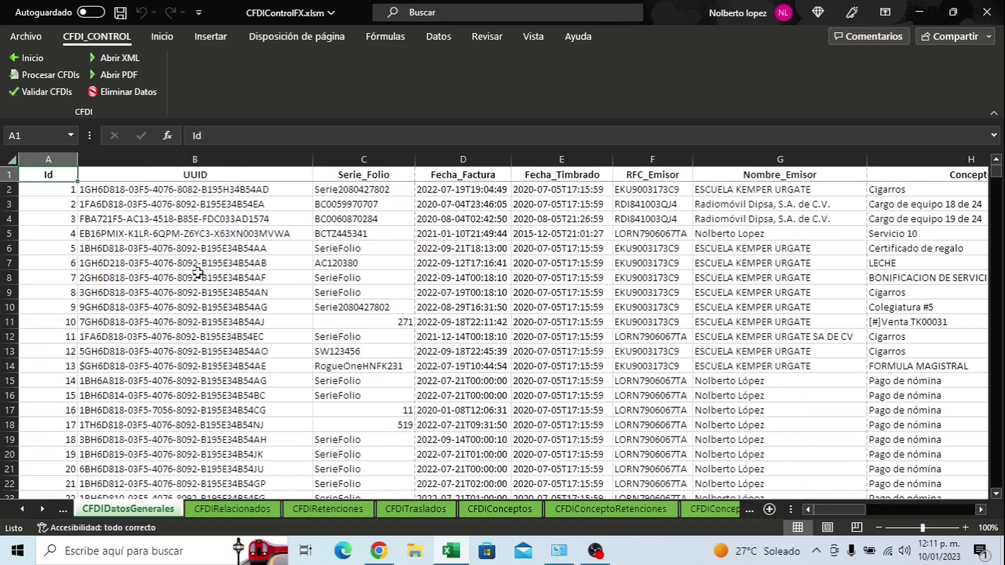
- Review the extracted records on the general CFDI sheets from CFDIRelacionados through CFDIConceptoTraslados
key(ctrl+Page_Down)
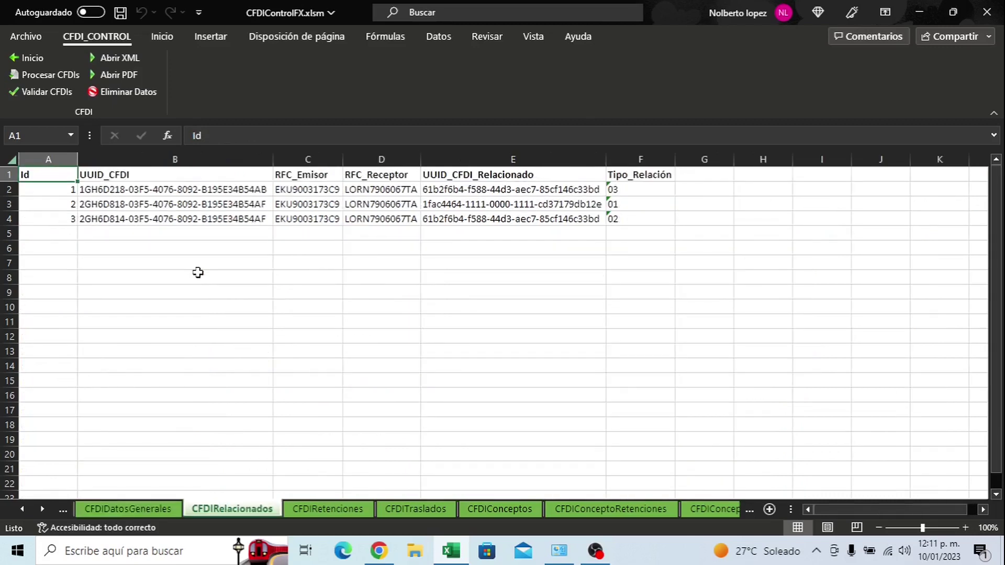
key(ctrl+Page_Down)
key(ctrl+Page_Down)
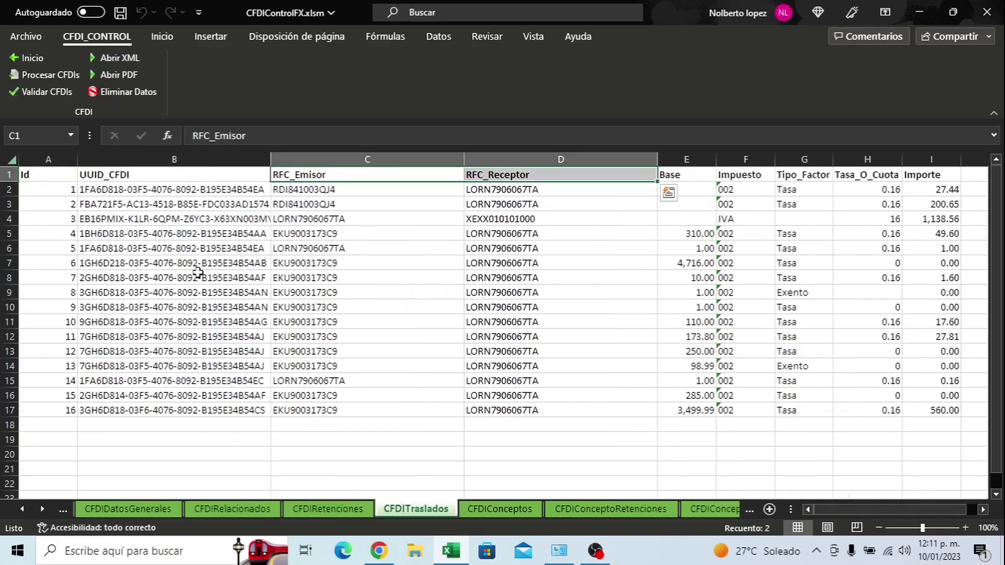
key(ctrl+Page_Down)
key(ctrl+Page_Down)
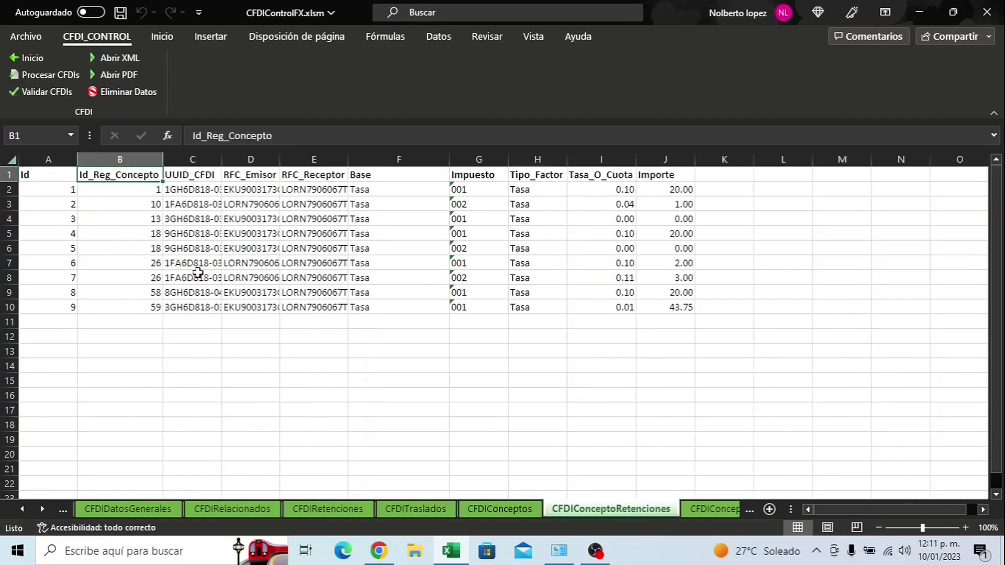
key(ctrl+Page_Down)
- Review the extracted records on the payment sheets from CFDIPagos through CFDIPagoTotales
key(ctrl+Page_Down)
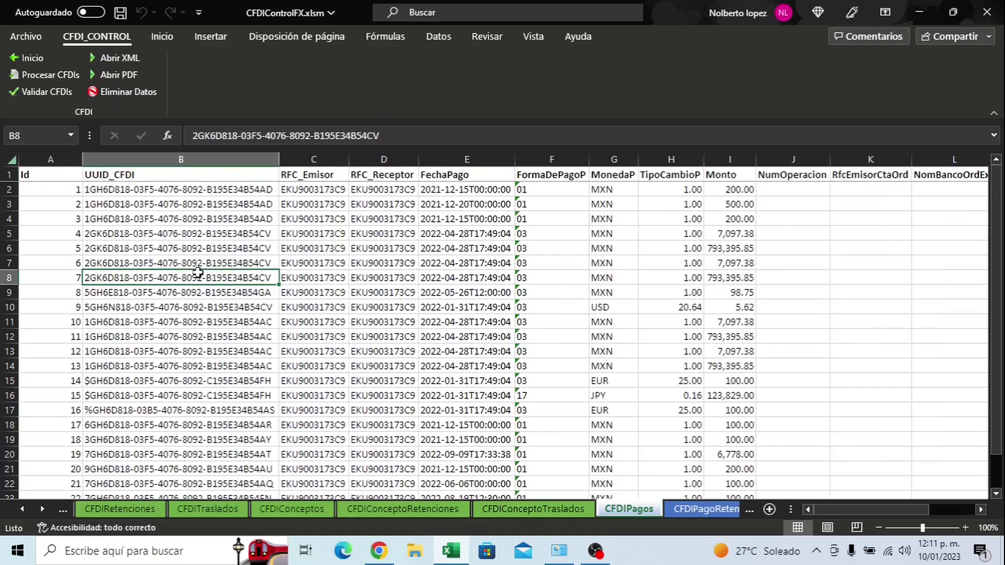
key(ctrl+Page_Down)
key(ctrl+Page_Down)
key(ctrl+Page_Down)
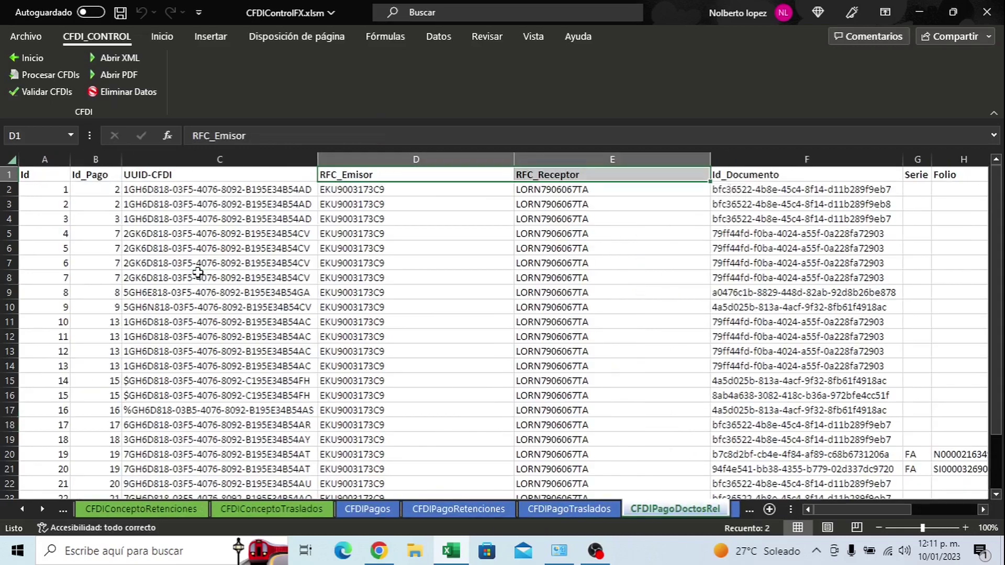
key(ctrl+Page_Down)
key(ctrl+Page_Down)
key(ctrl+Page_Down)
key(ctrl+Page_Down)
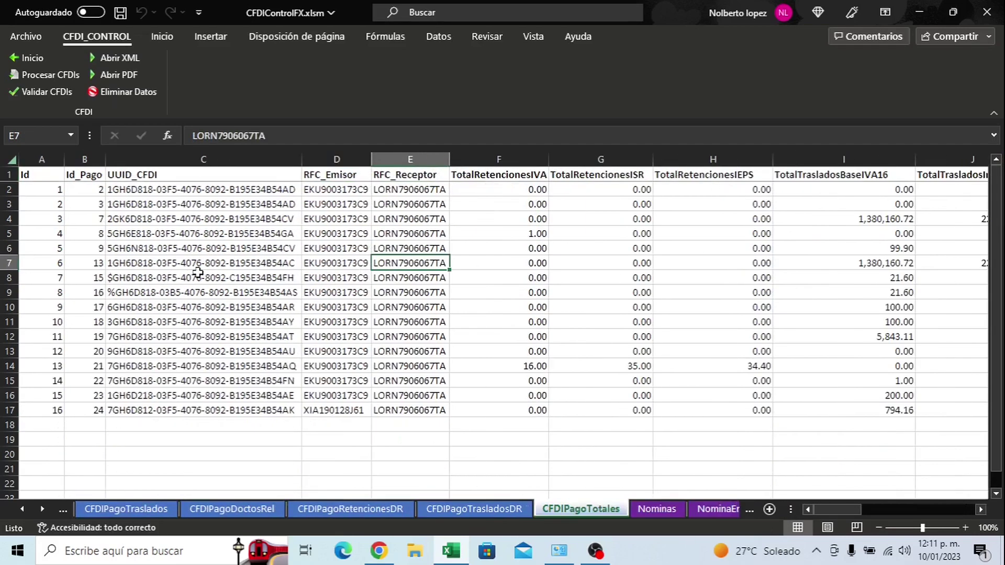
- Review the extracted records on the payroll sheets from Nominas through NominaIncapacidades, plus the Clientes and Proveedores sheets
key(ctrl+Page_Down)
key(ctrl+Page_Down)
key(ctrl+Page_Down)
key(ctrl+Page_Down)
key(ctrl+Page_Down)
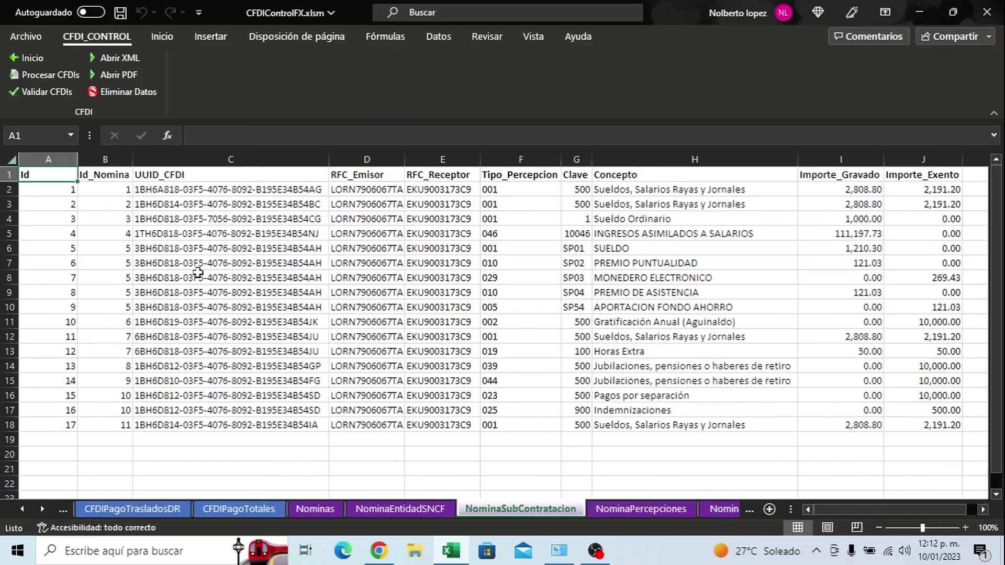
key(ctrl+Page_Down)
key(ctrl+Page_Down)
key(ctrl+Page_Down)
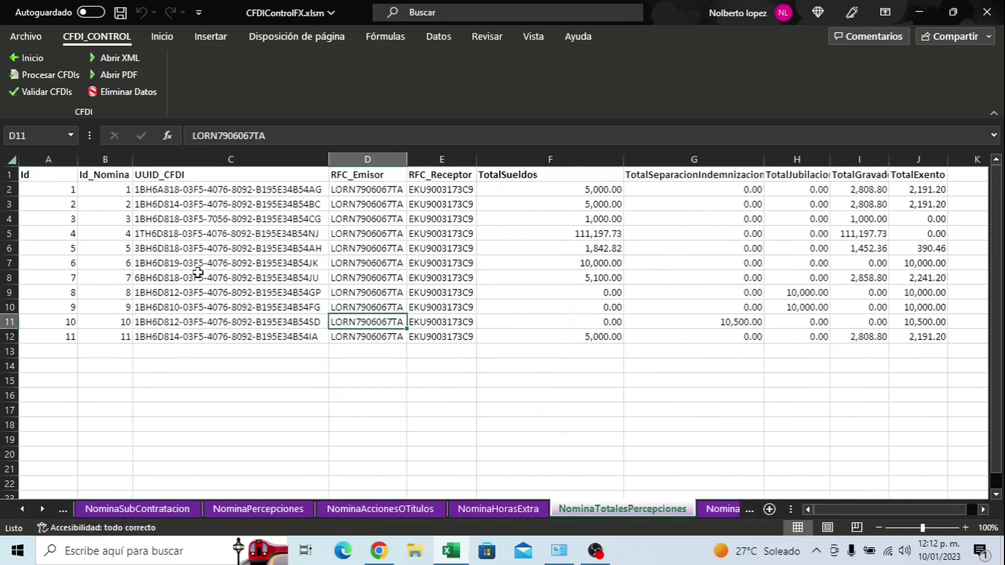
key(ctrl+Page_Down)
key(ctrl+Page_Down)
key(ctrl+Page_Down)
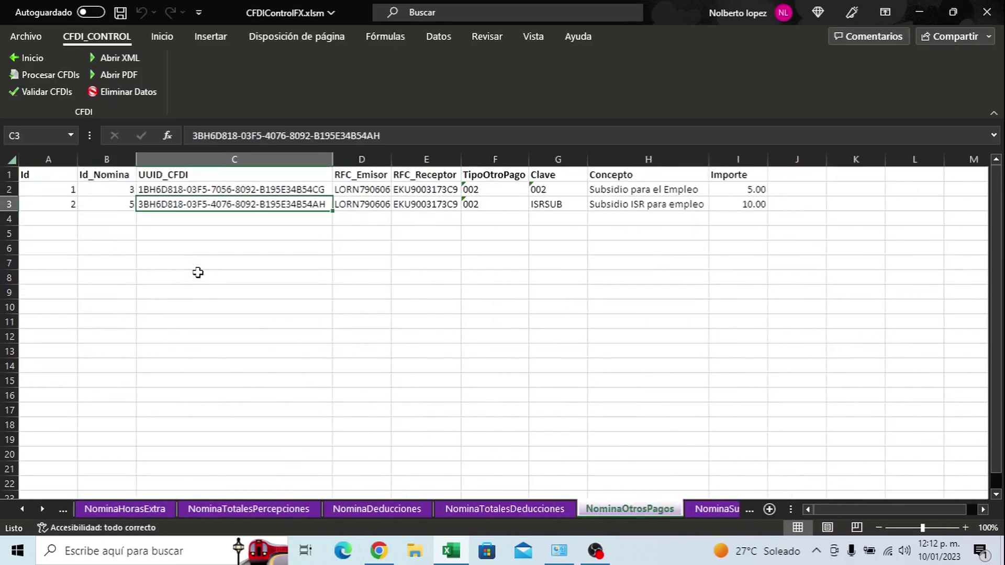
key(ctrl+Page_Down)
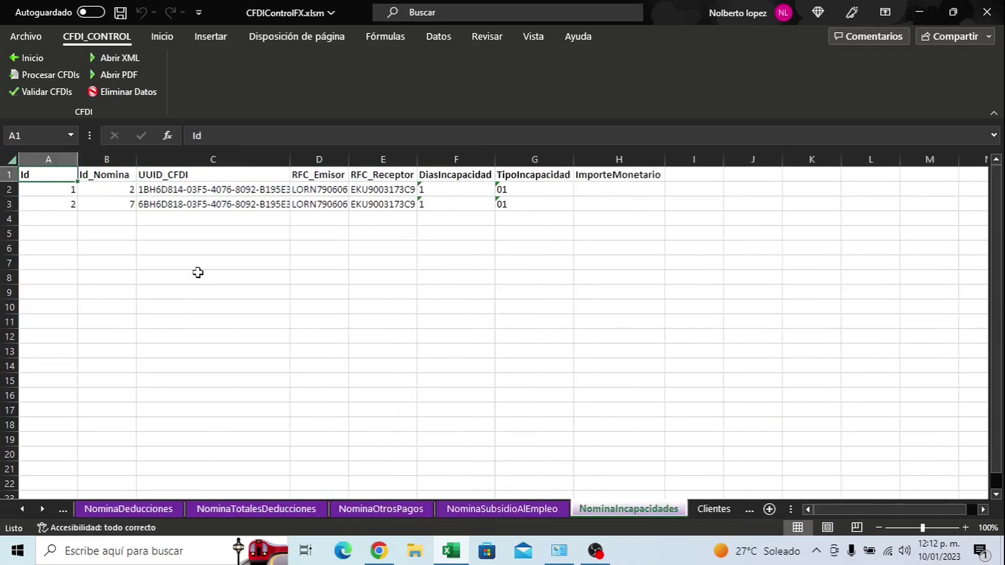
key(ctrl+Page_Down)
key(ctrl+Page_Down)
- Go back from the Proveedores sheet through the payroll sheets to Nominas
key(ctrl+Page_Up)
key(ctrl+Page_Up)
key(ctrl+Page_Up)
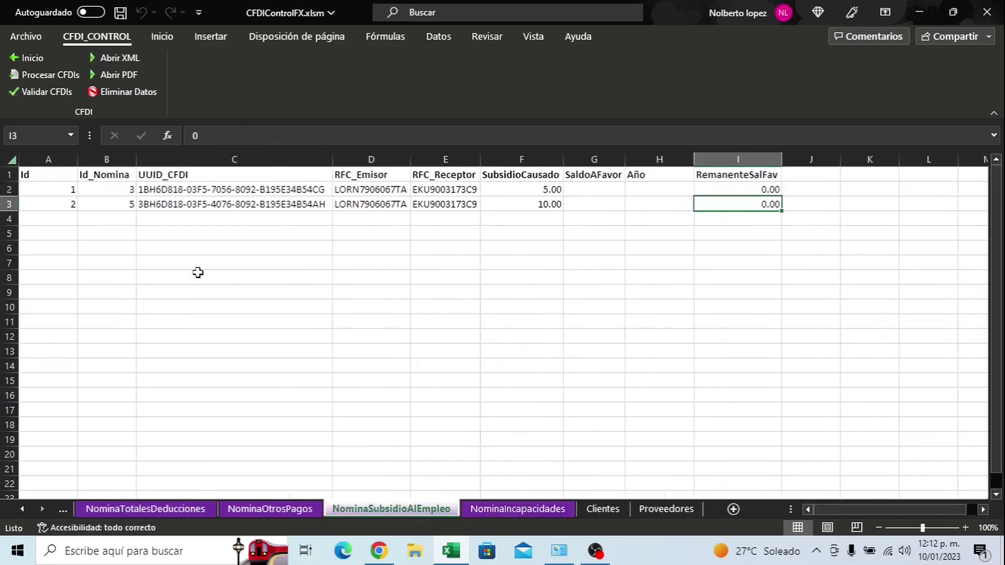
key(ctrl+Page_Up)
key(ctrl+Page_Up)
key(ctrl+Page_Up)
key(ctrl+Page_Up)
key(ctrl+Page_Up)
key(ctrl+Page_Up)
key(ctrl+Page_Up)
key(ctrl+Page_Up)
key(ctrl+Page_Up)
key(ctrl+Page_Up)
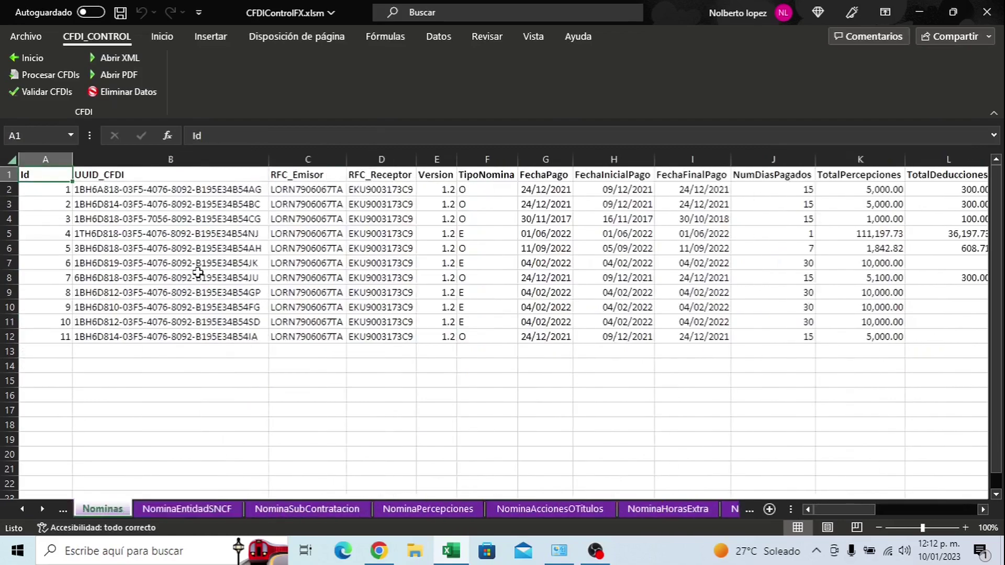
- Go back through the payment and general CFDI sheets and view the company data on the Inicio sheet
key(ctrl+Page_Up)
key(ctrl+Page_Up)
key(ctrl+Page_Up)
key(ctrl+Page_Up)
key(ctrl+Page_Up)
key(ctrl+Page_Up)
key(ctrl+Page_Up)
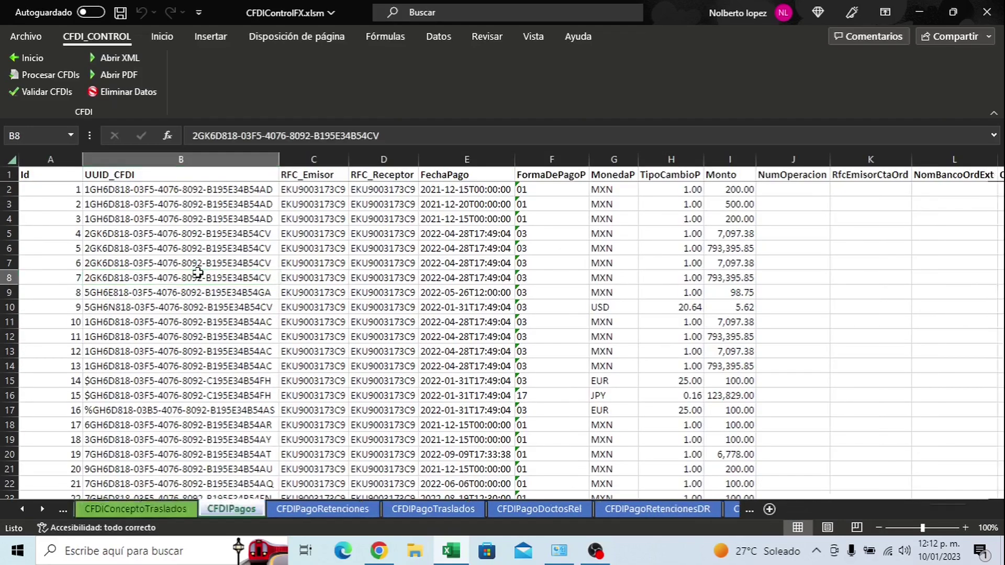
key(ctrl+Page_Up)
key(ctrl+Page_Up)
key(ctrl+Page_Up)
key(ctrl+Page_Up)
key(ctrl+Page_Up)
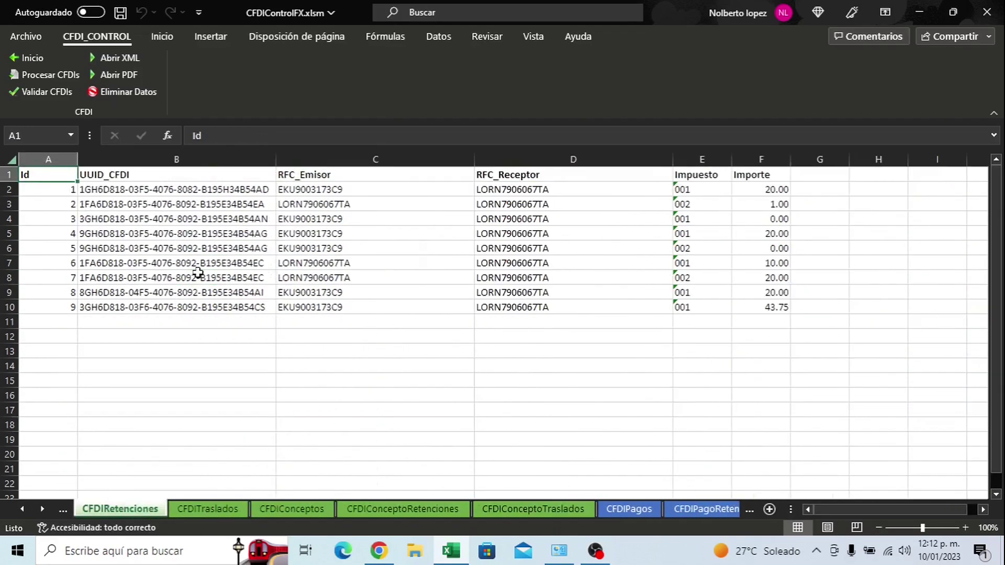
key(ctrl+Page_Up)
key(ctrl+Page_Up)
key(ctrl+Page_Up)
key(ctrl+Page_Down)
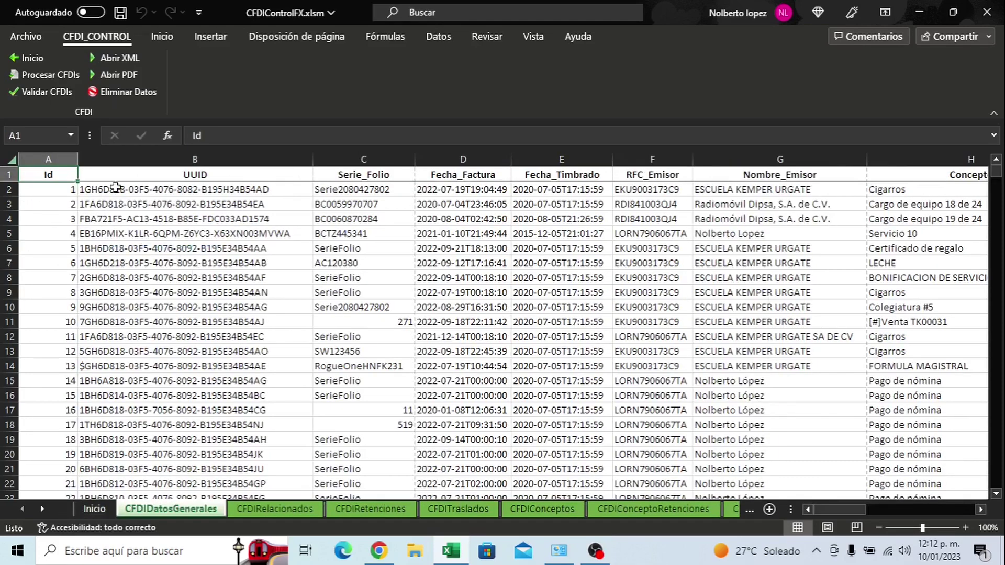
click(95, 509)
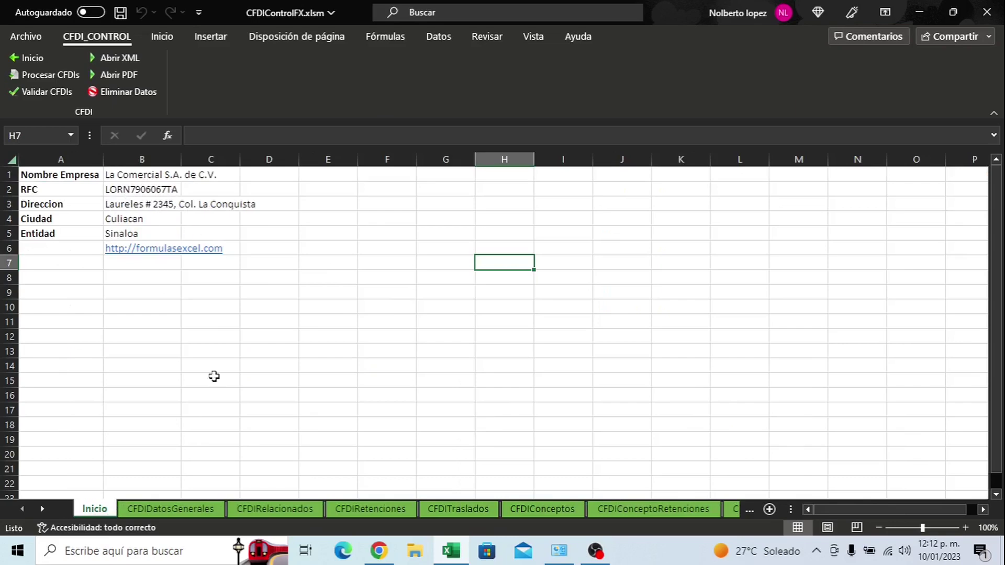
- Delete all extracted records from the workbook's CFDI tables, starting from the CFDIDatosGenerales sheet
click(192, 513)
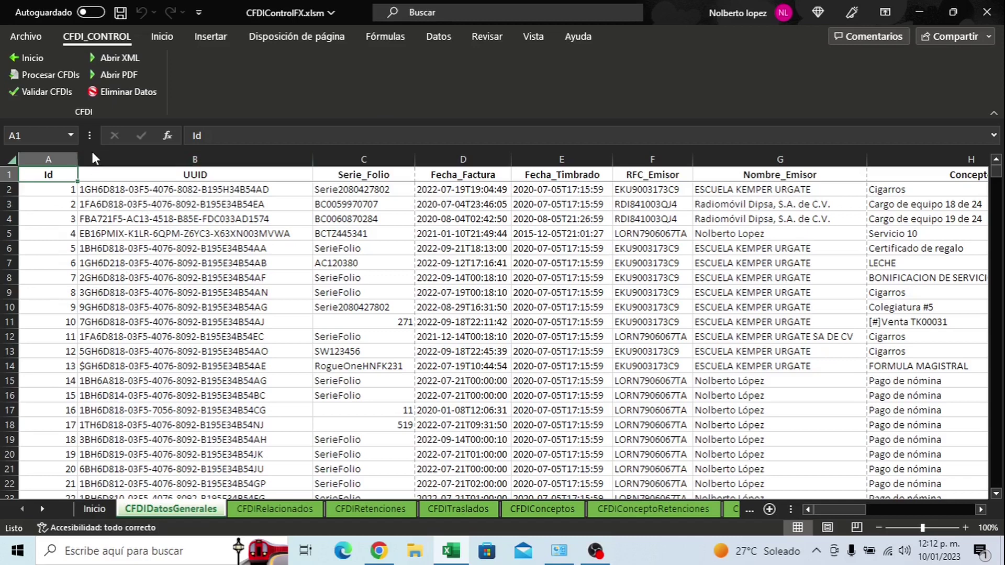
click(124, 93)
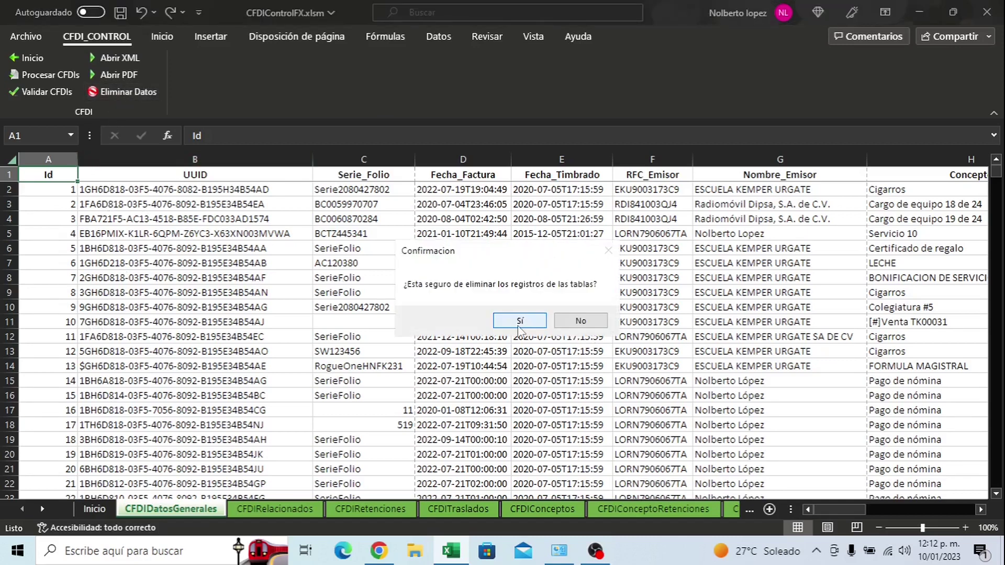
click(525, 322)
click(525, 321)
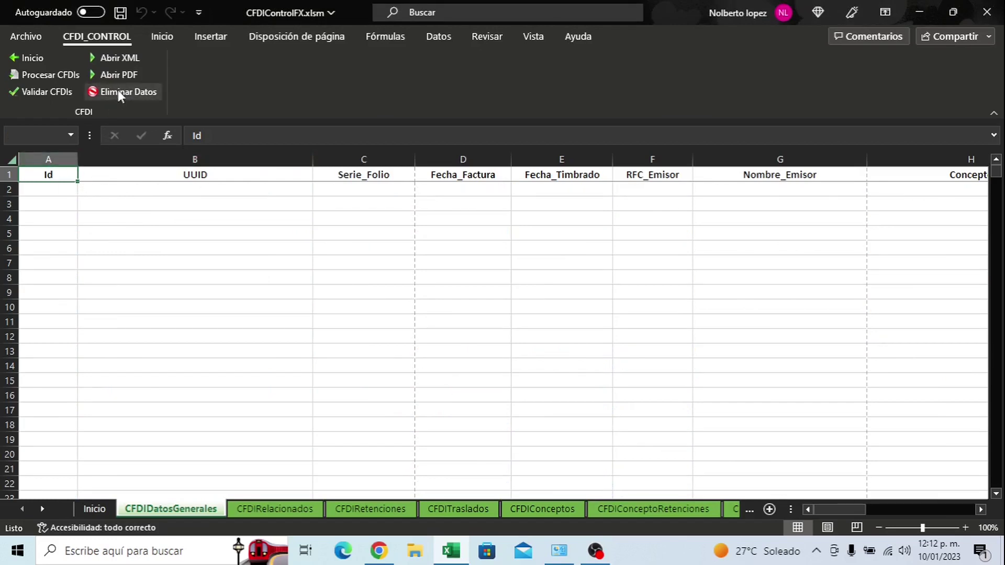
- Extract the data from CFD_BC0059970707.xml and CFD_BC0060870284.xml in the testcfdi folder, without validating their status
click(62, 74)
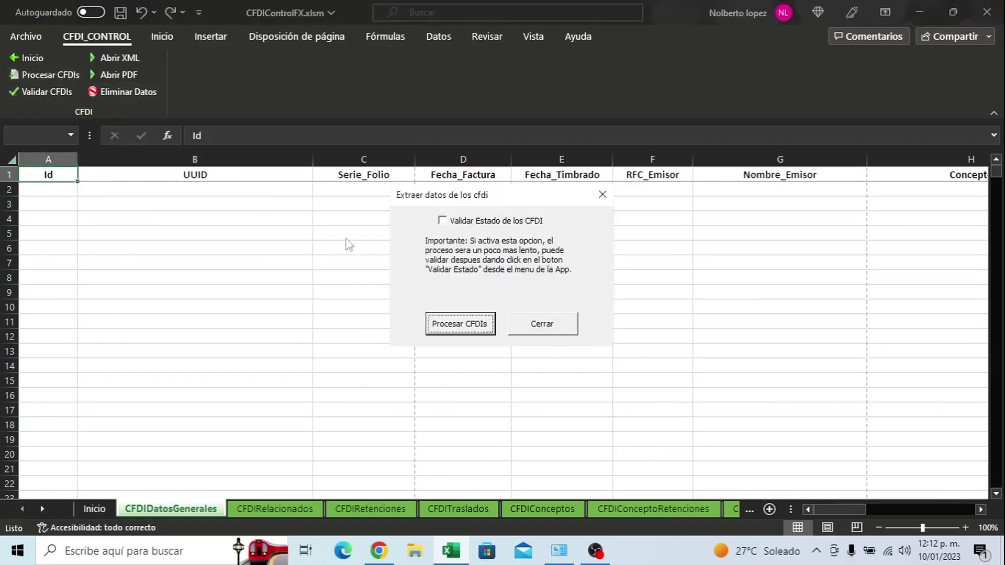
click(448, 320)
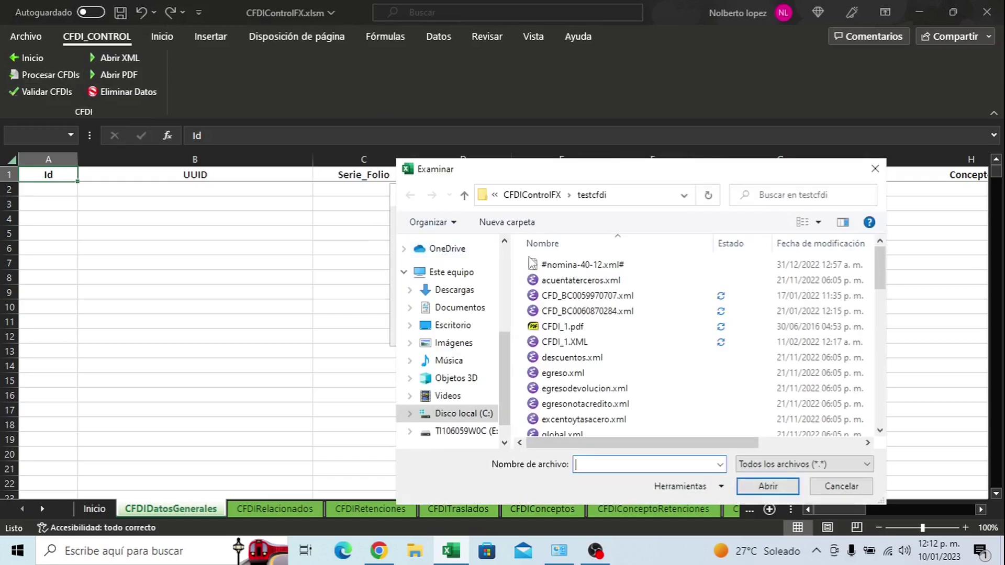
click(556, 296)
key(shift+Down)
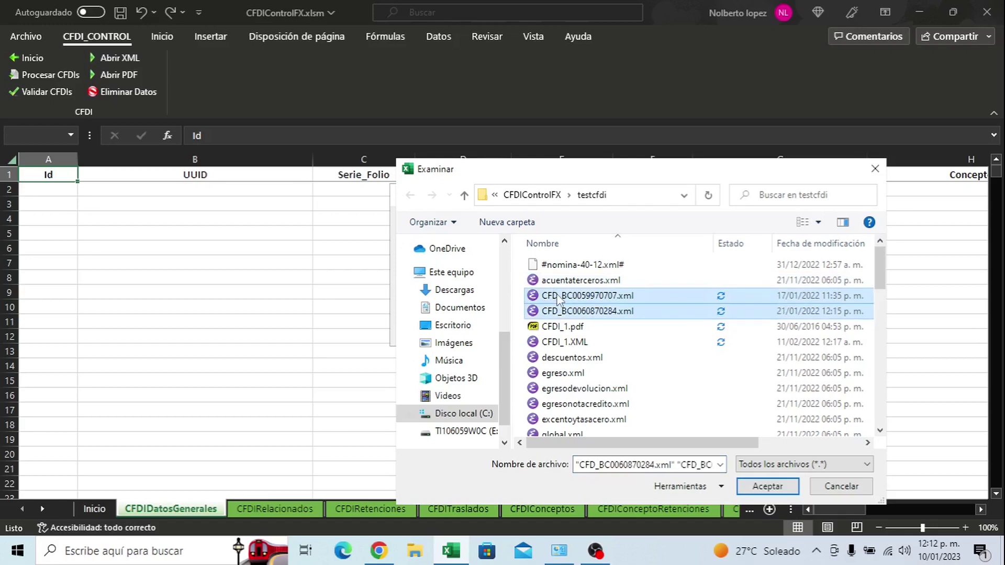
key(Return)
click(591, 330)
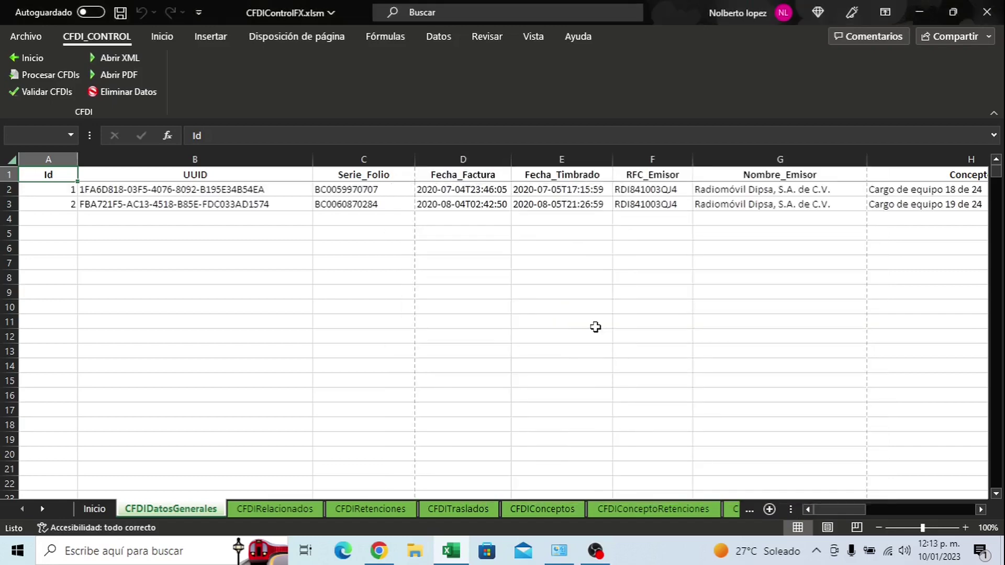
- Review the extracted columns of the CFDIDatosGenerales sheet from the last one back to the Arch_XML and Arch_PDF columns
key(ctrl+Right)
key(Left)
key(Left)
key(Left)
key(Left)
key(Left)
key(Left)
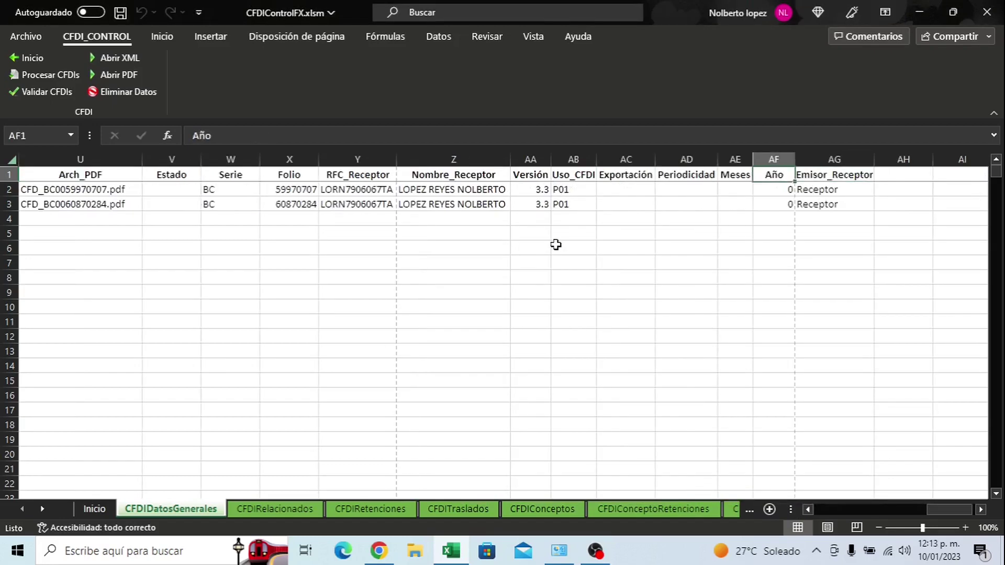
key(Left)
key(Left)
key(Left)
key(Left)
key(Left)
key(Left)
key(Left)
key(Left)
key(Left)
key(Right)
key(Right)
key(Right)
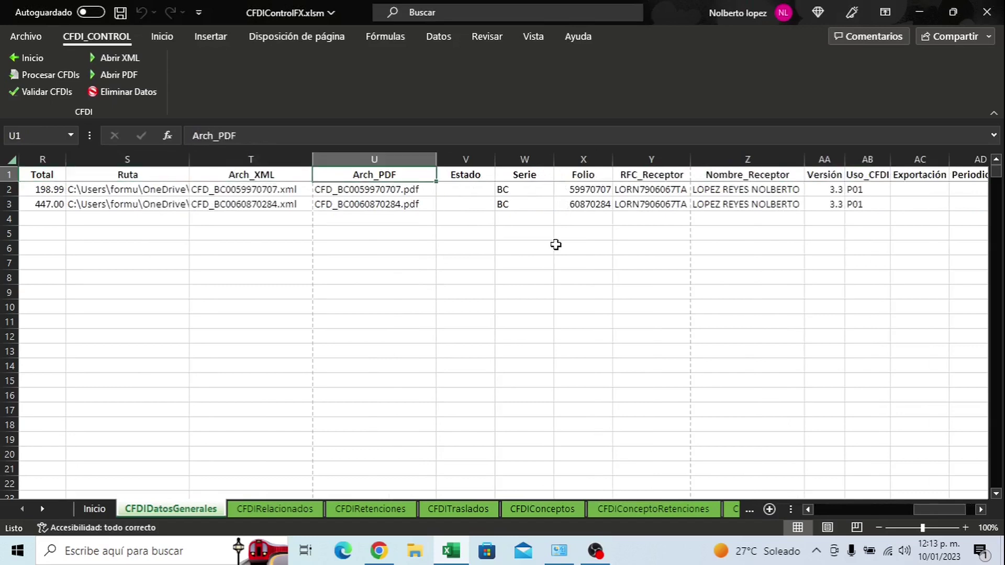
- Open CFD_BC0059970707.xml from its record in Bloc de notas, view its content and close it
key(Down)
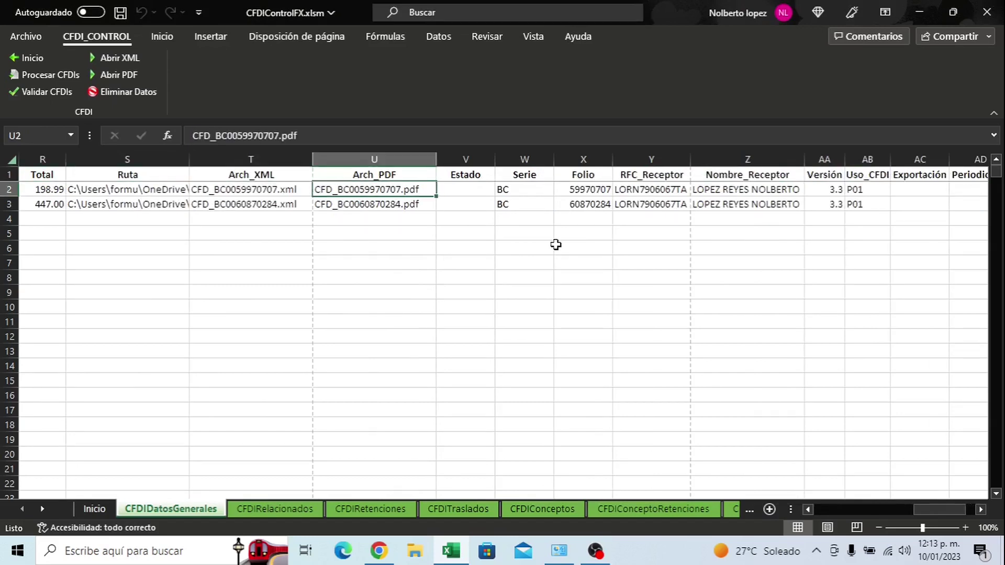
key(Left)
key(Right)
key(Left)
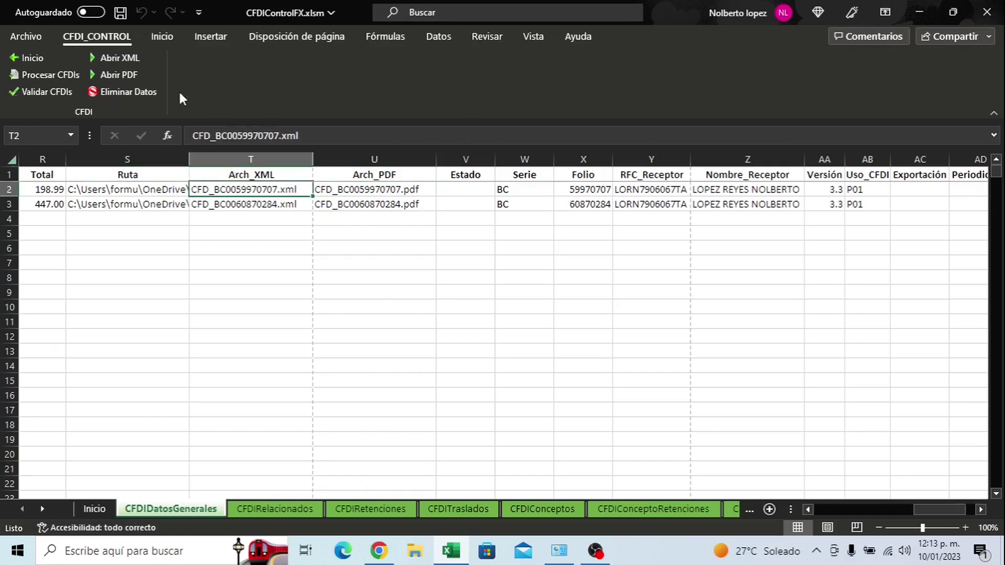
click(117, 57)
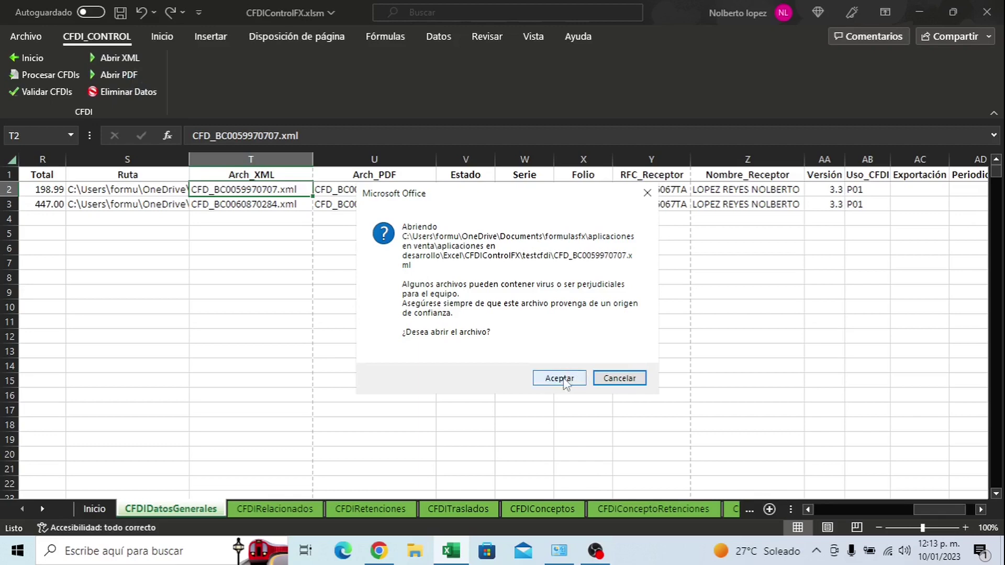
click(559, 378)
click(444, 286)
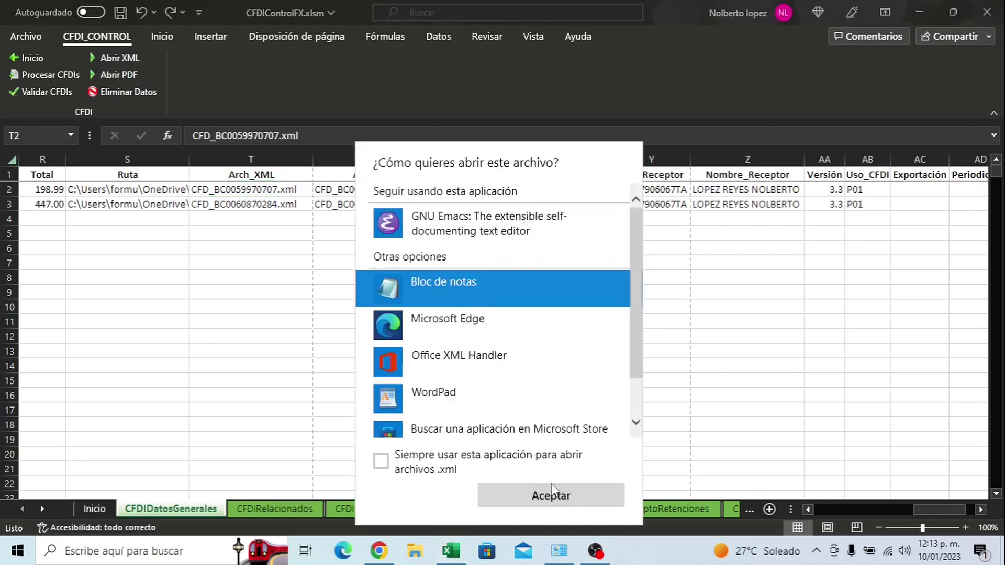
click(551, 492)
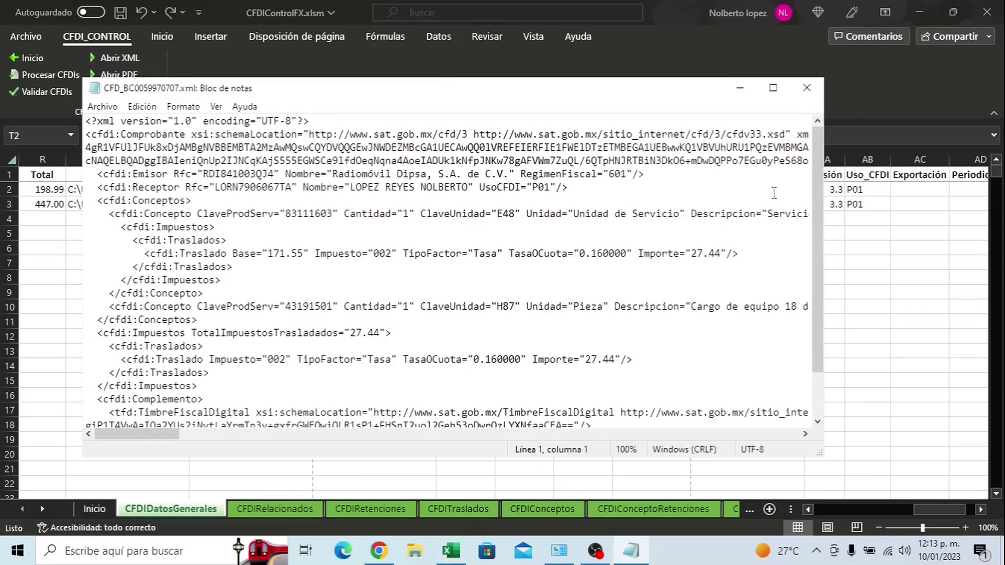
click(807, 87)
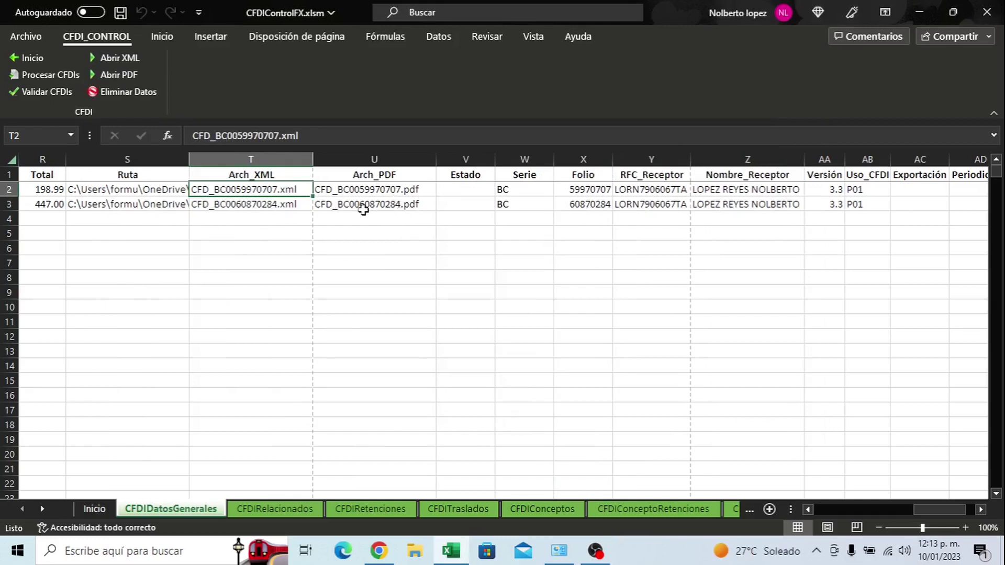
- Validate the status of the extracted CFDIs, leaving the option Validar Procesados y No Procesados off
click(262, 204)
click(260, 189)
key(Right)
key(Right)
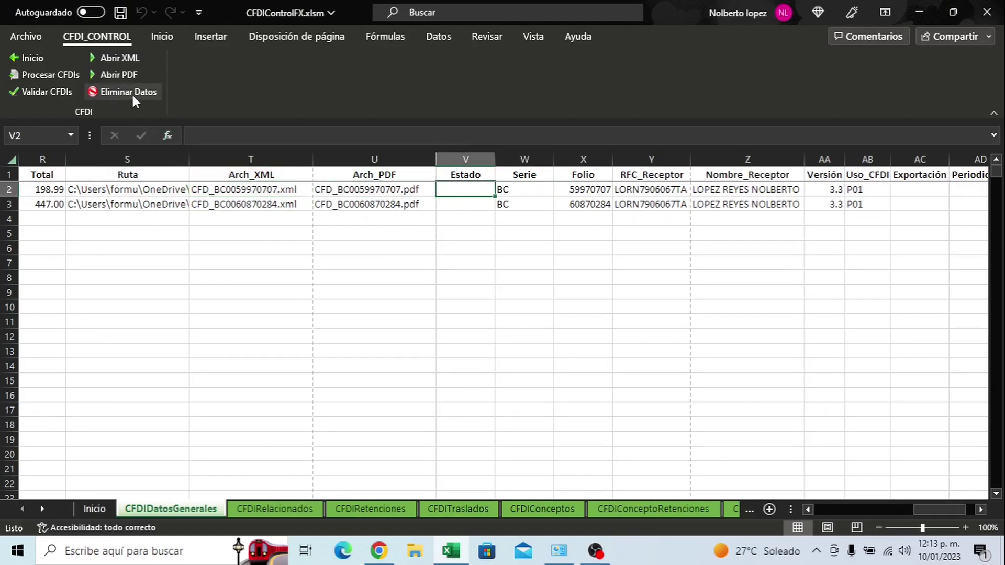
click(55, 92)
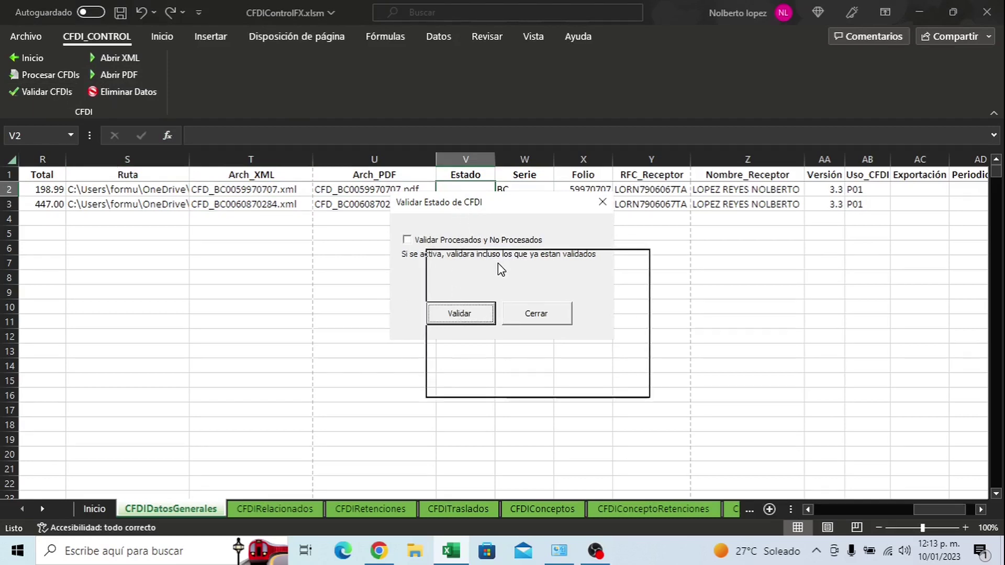
drag(462, 204, 498, 262)
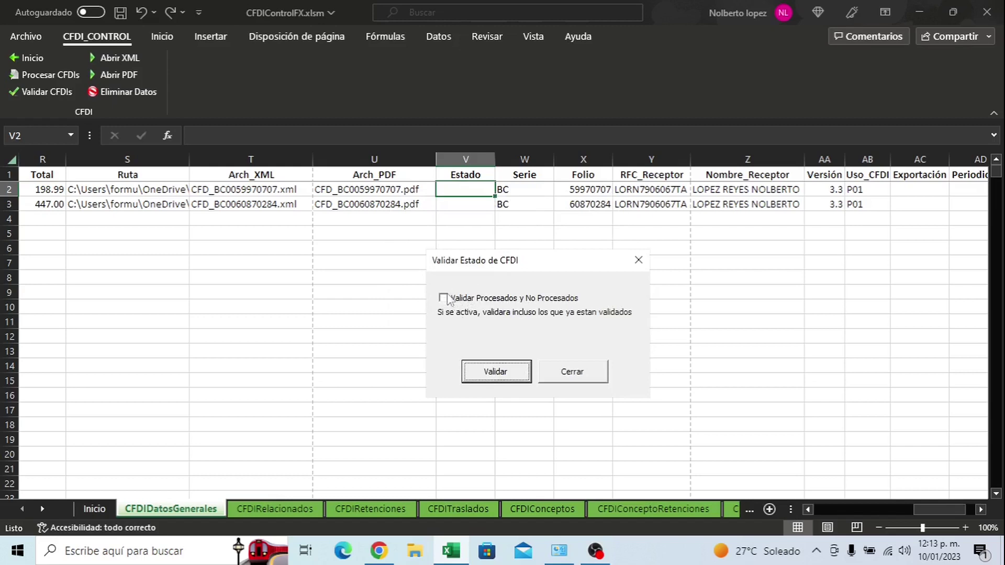
click(509, 378)
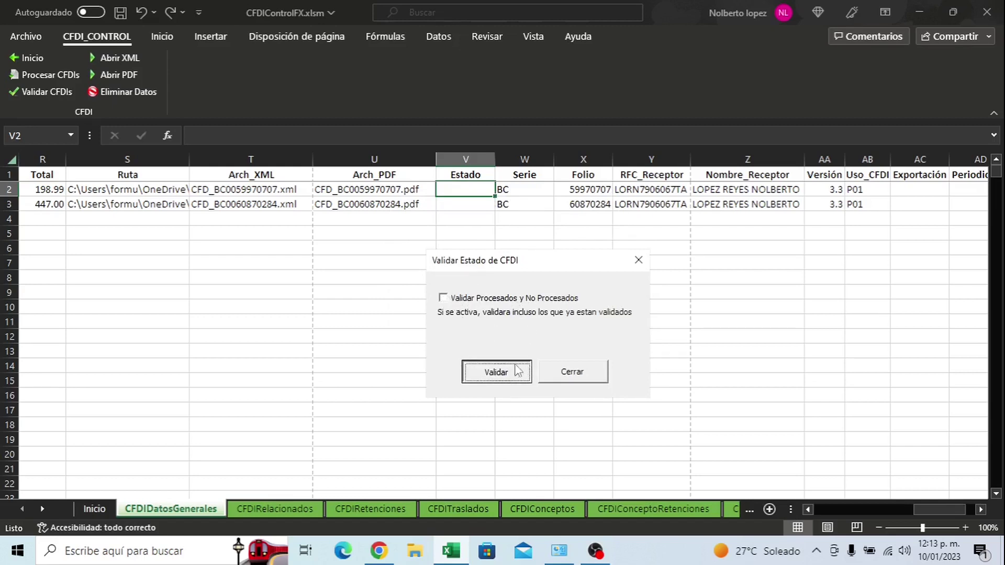
click(513, 371)
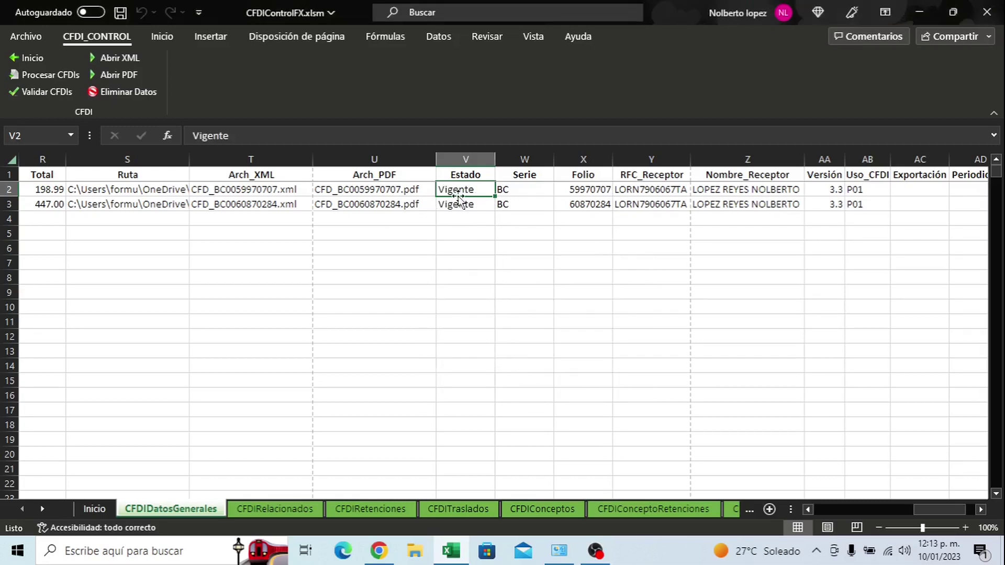
- Delete the extracted and validated records from the workbook's CFDI tables
click(120, 94)
click(519, 320)
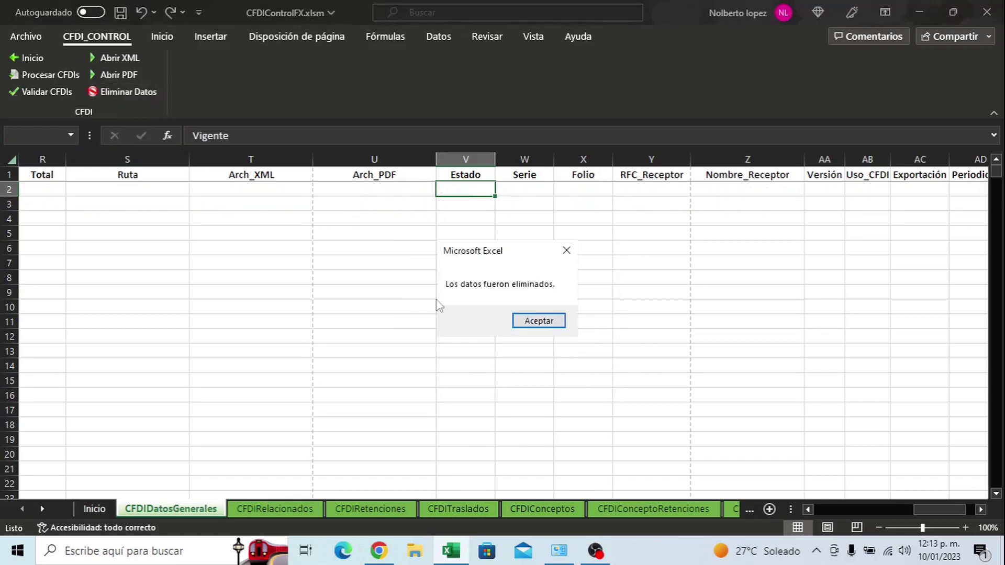
click(547, 320)
- Extract the data from all files in the testcfdi folder, with Validar Estado de los CFDI left off
click(46, 74)
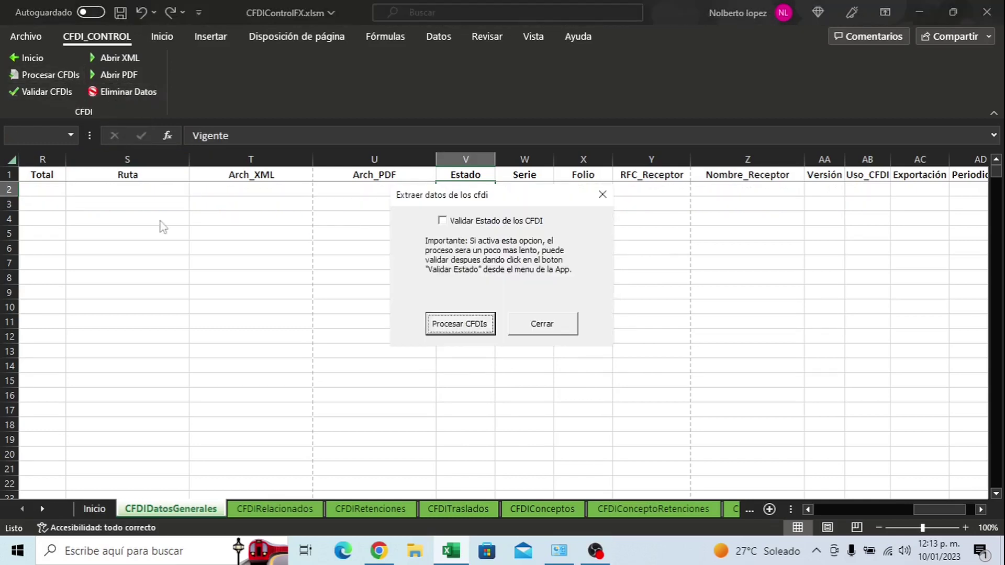
click(449, 325)
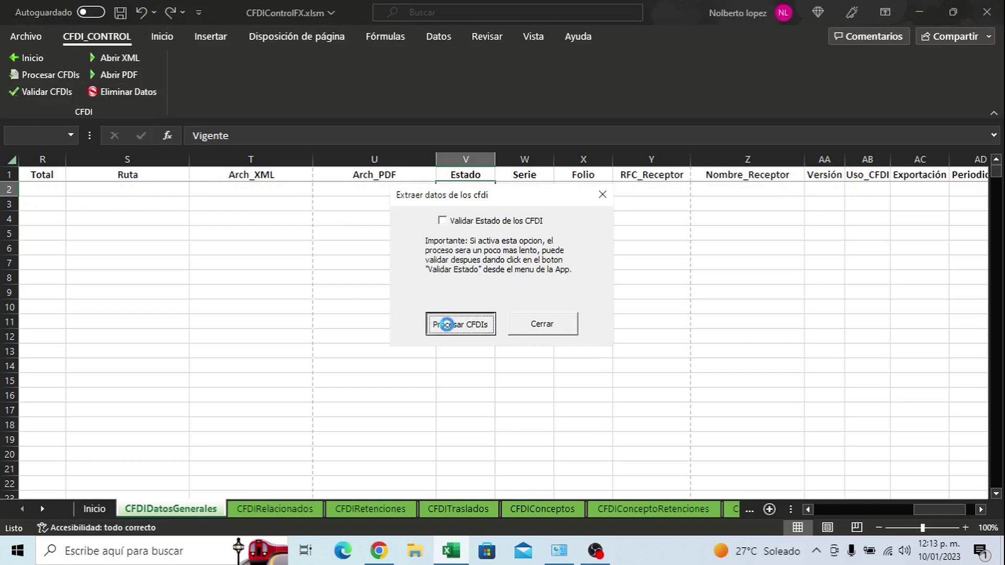
click(552, 312)
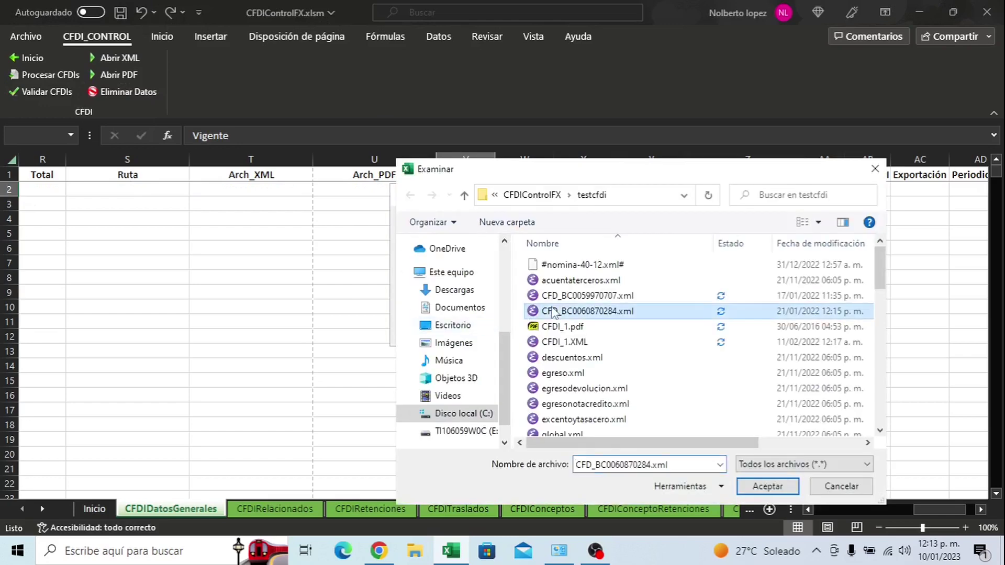
key(ctrl+a)
click(767, 487)
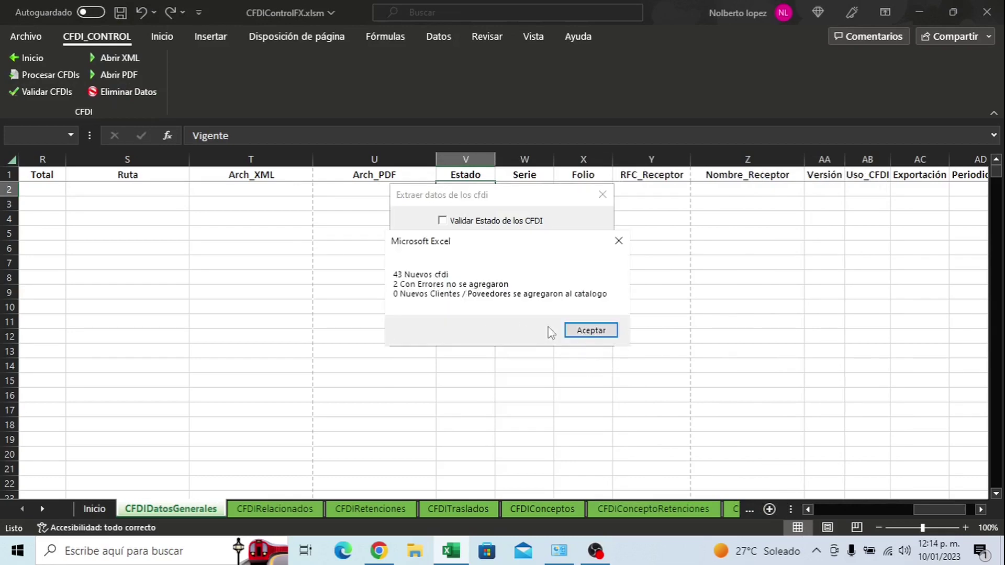
click(589, 330)
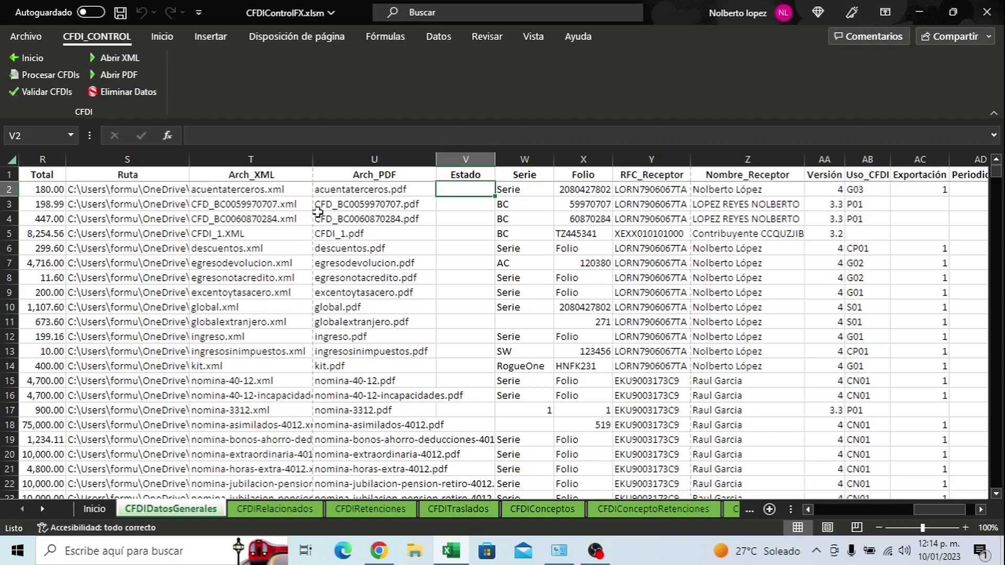
- Open the PDF linked to the CFDI_1.XML record, view it and close it
click(231, 234)
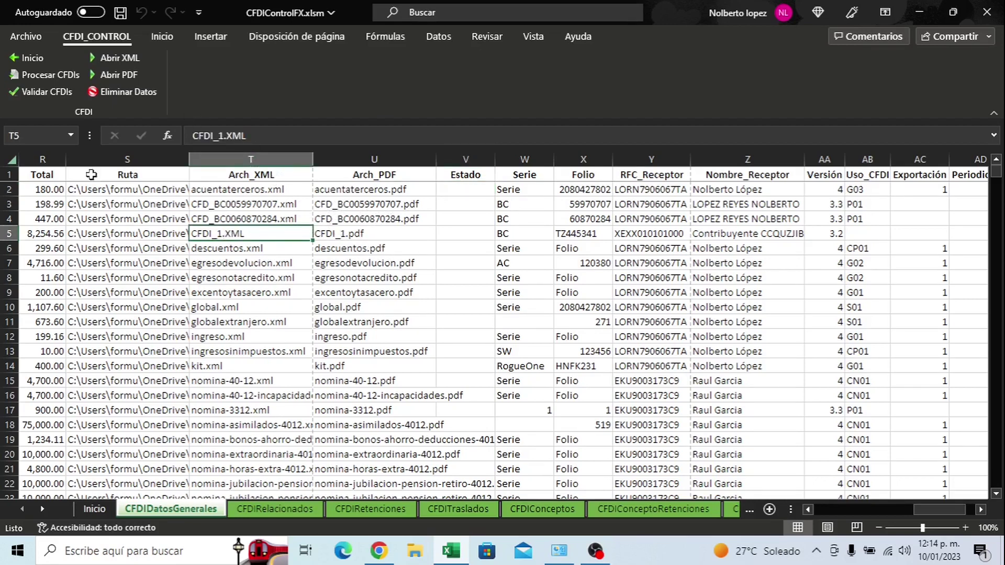
click(126, 74)
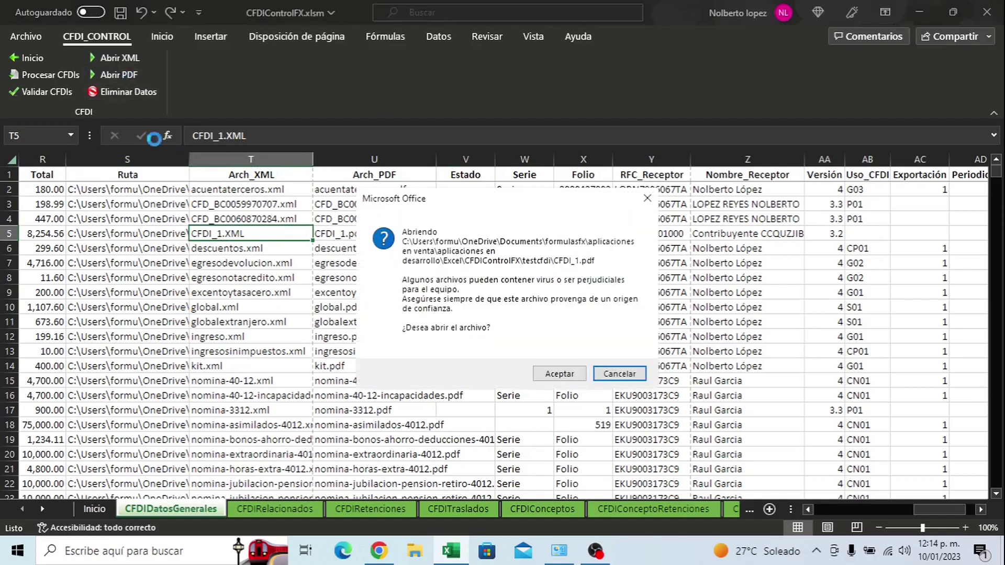
click(559, 374)
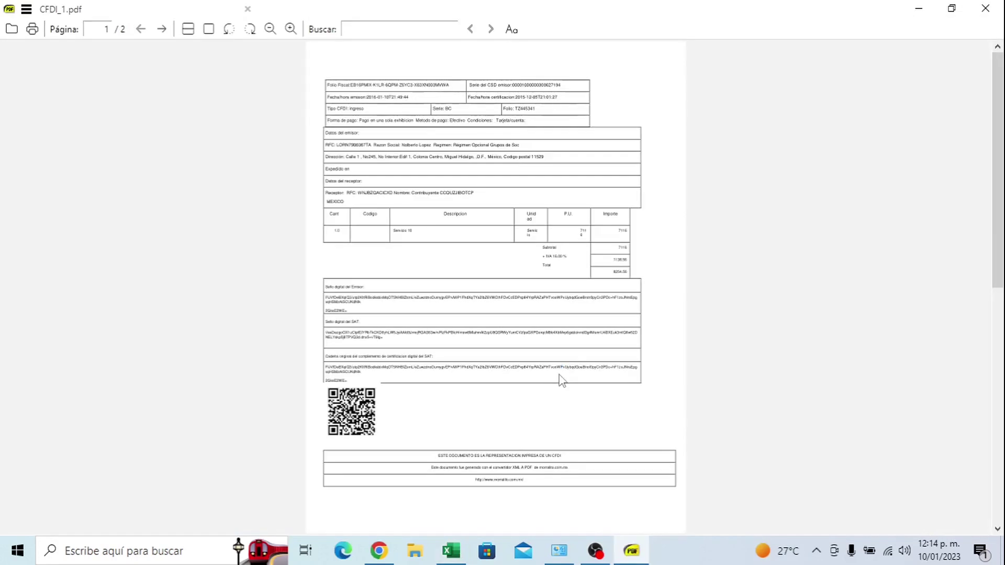
click(986, 10)
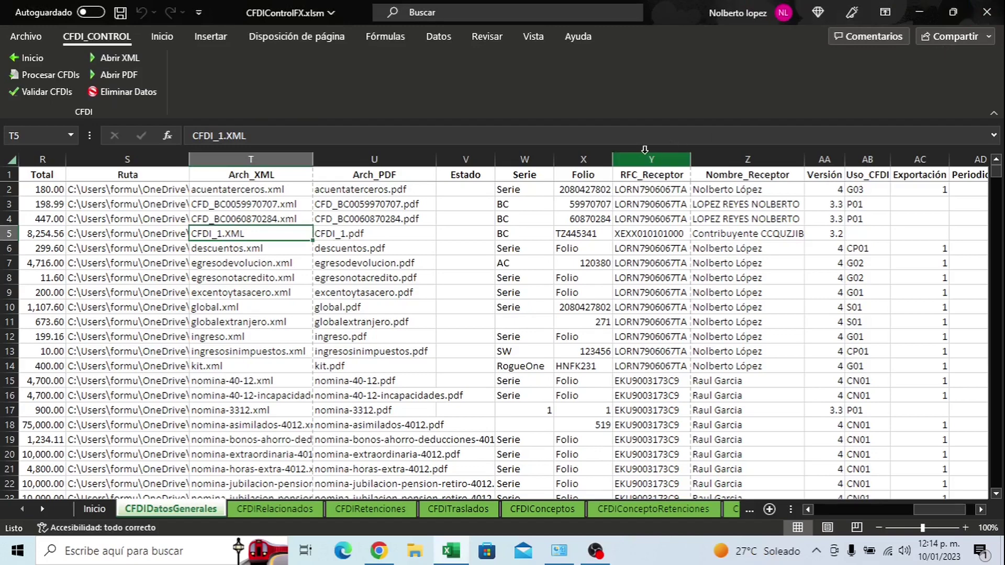
- Go back through the amount columns of the CFDIDatosGenerales sheet to the Moneda header
key(Left)
key(Left)
key(Left)
key(Left)
key(Left)
key(Left)
key(ctrl+Up)
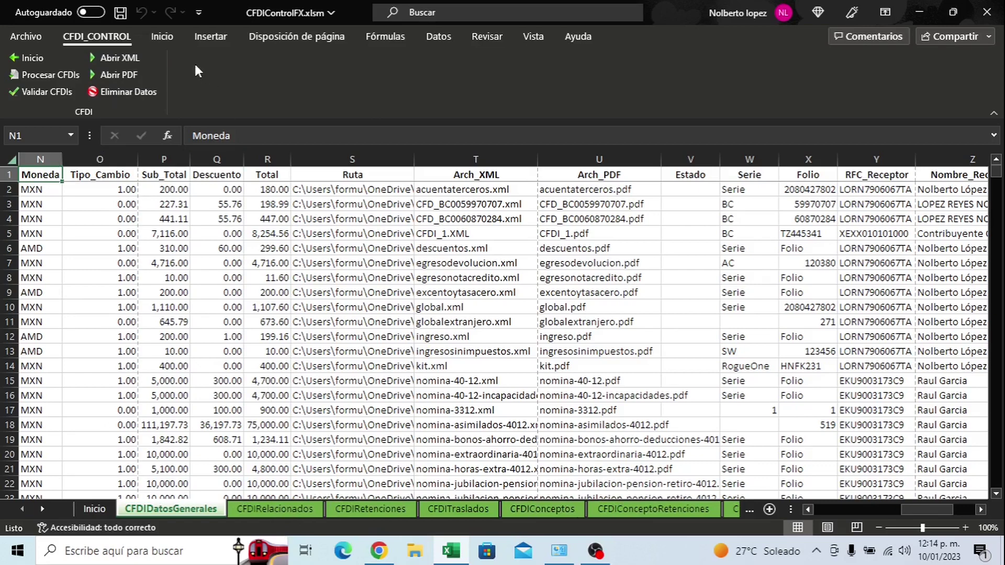
- View the CFDIRelacionados, CFDIRetenciones, CFDITraslados and CFDIConceptos sheets, and return to CFDIDatosGenerales
click(272, 510)
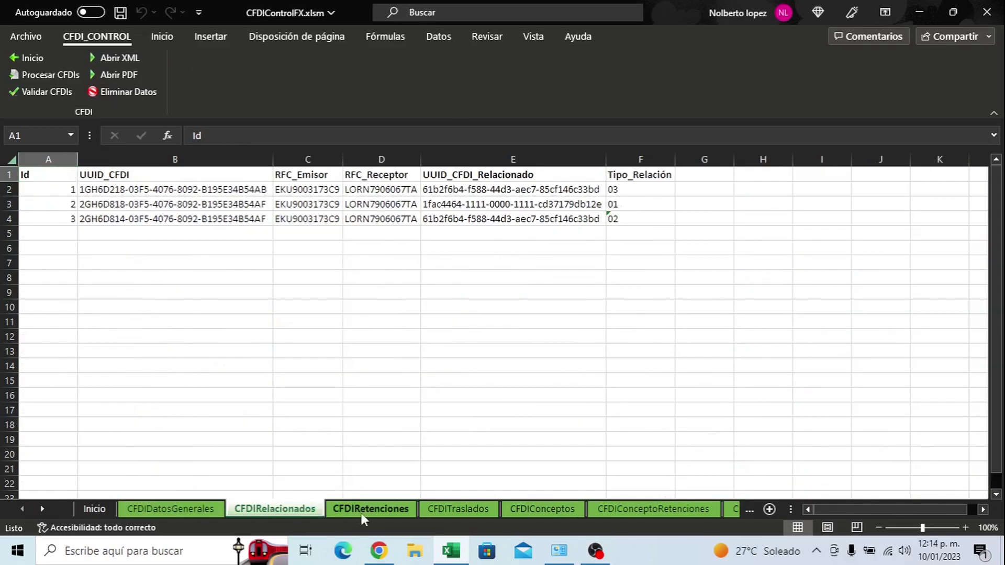
click(363, 510)
click(455, 510)
click(526, 512)
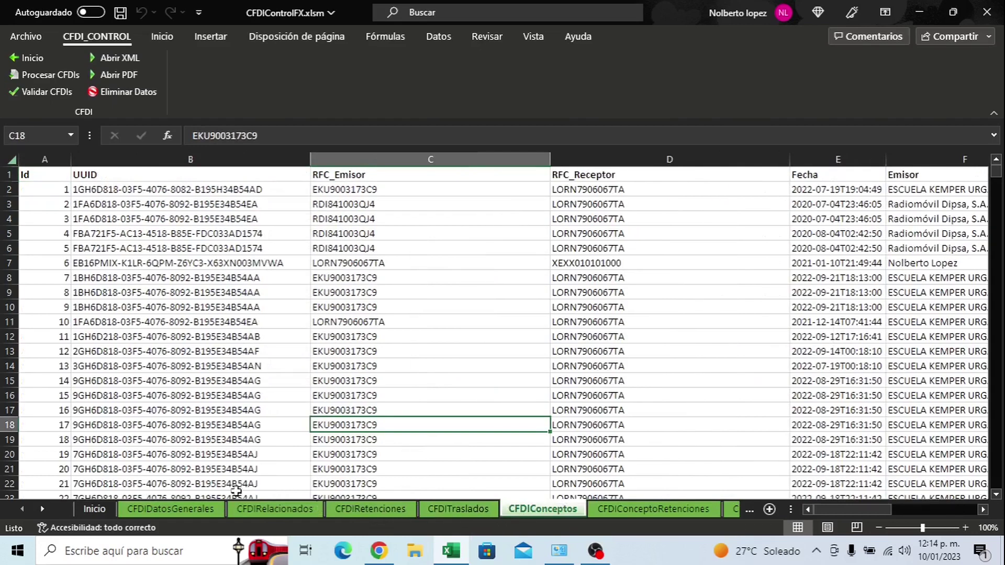
click(171, 510)
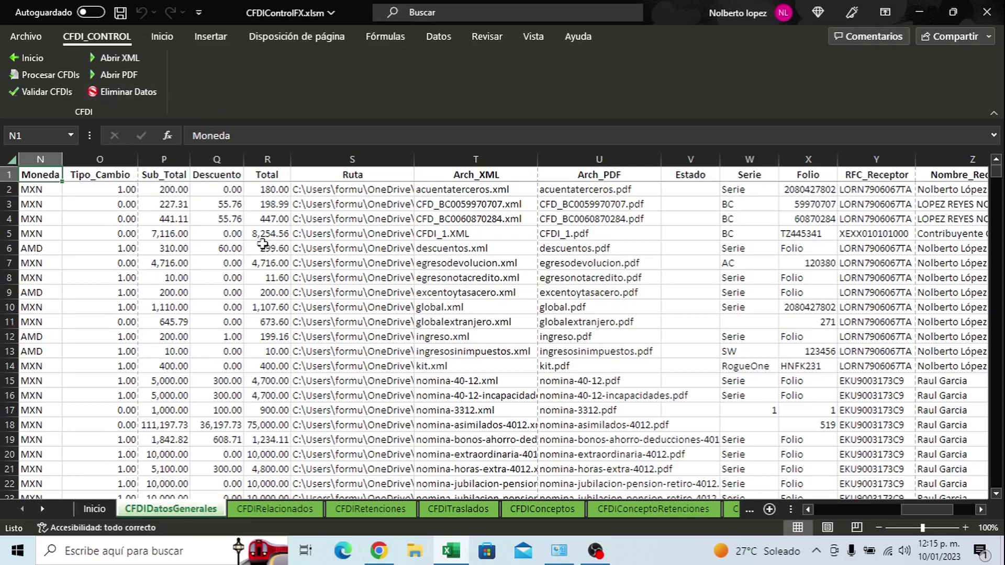
- Select the records from the Moneda column to the last column and row, and return to the sheet's first cell
key(ctrl+shift+Right)
key(ctrl+shift+Down)
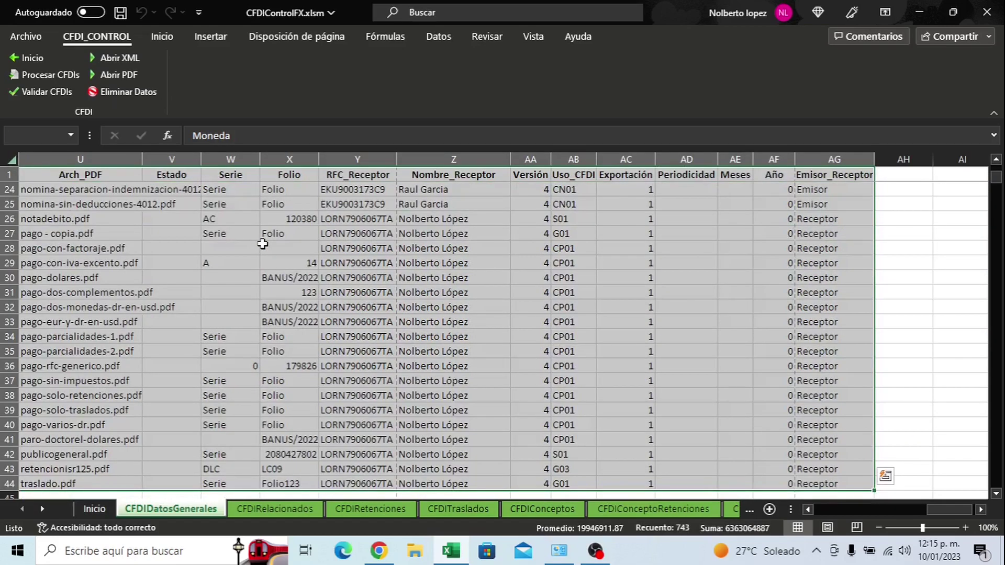
key(ctrl+Home)
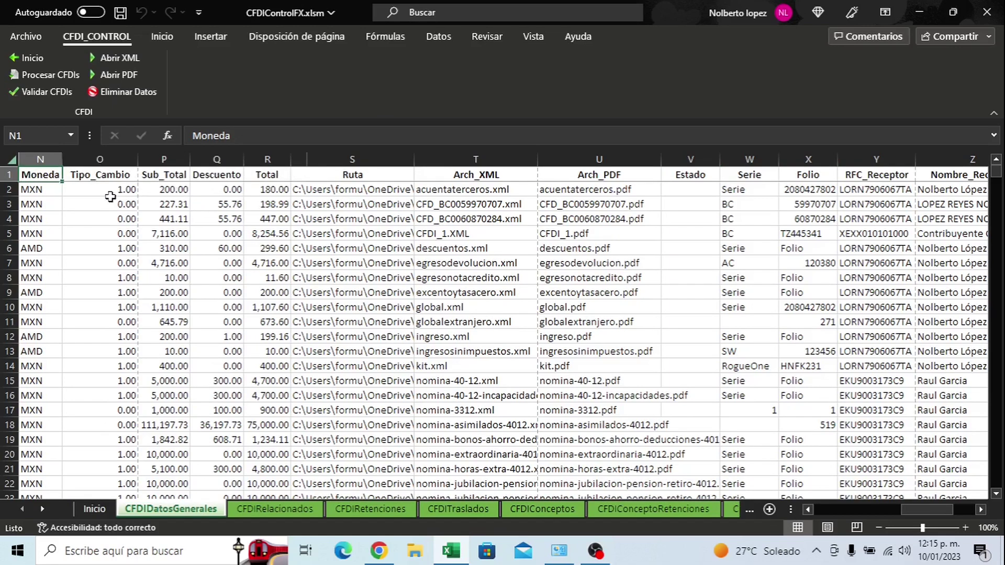
key(ctrl+Home)
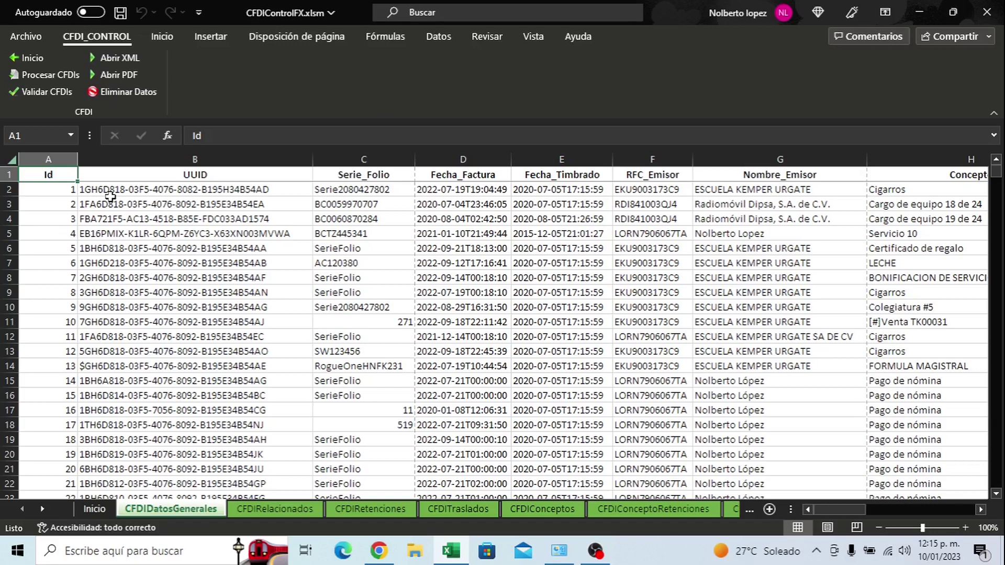